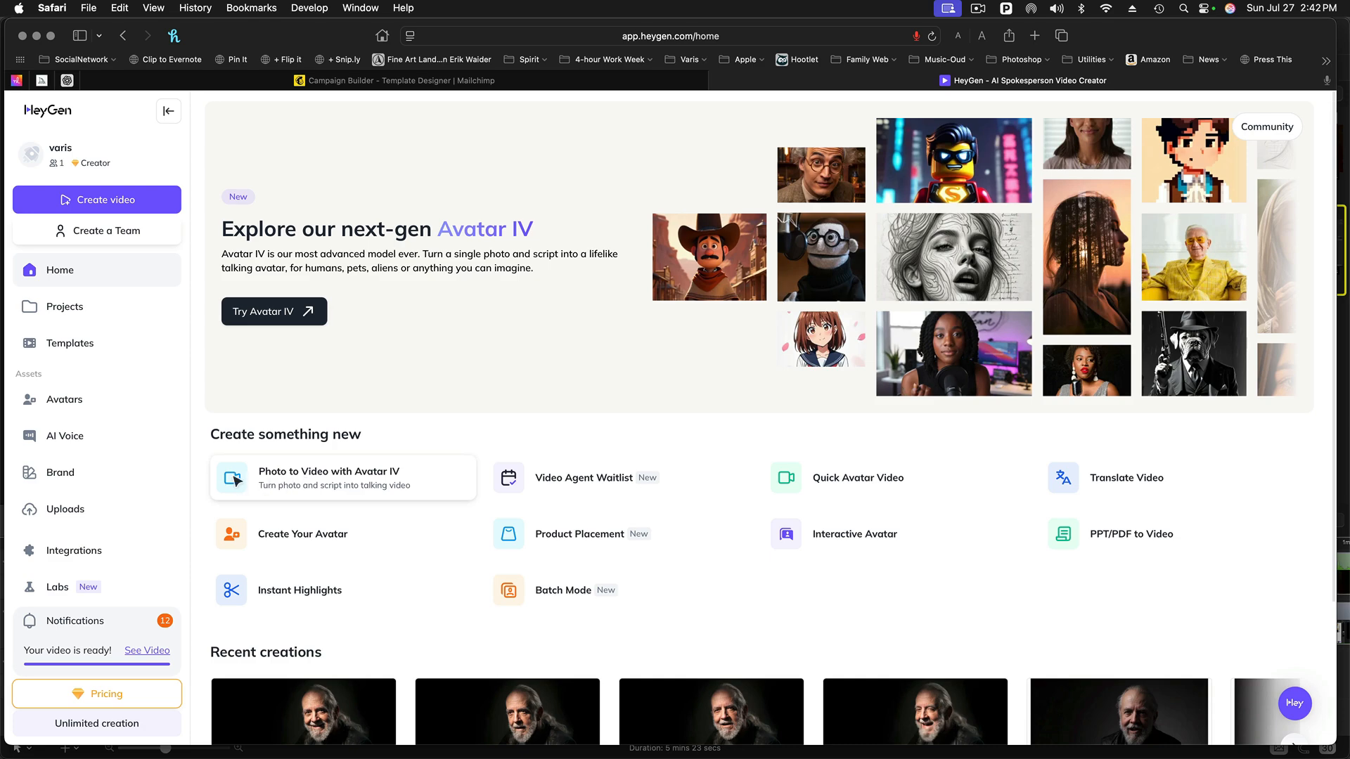
# - Start a photo-to-video project with Avatar IV and add the dark studio portrait from Finder as its photo
pyautogui.click(236, 480)
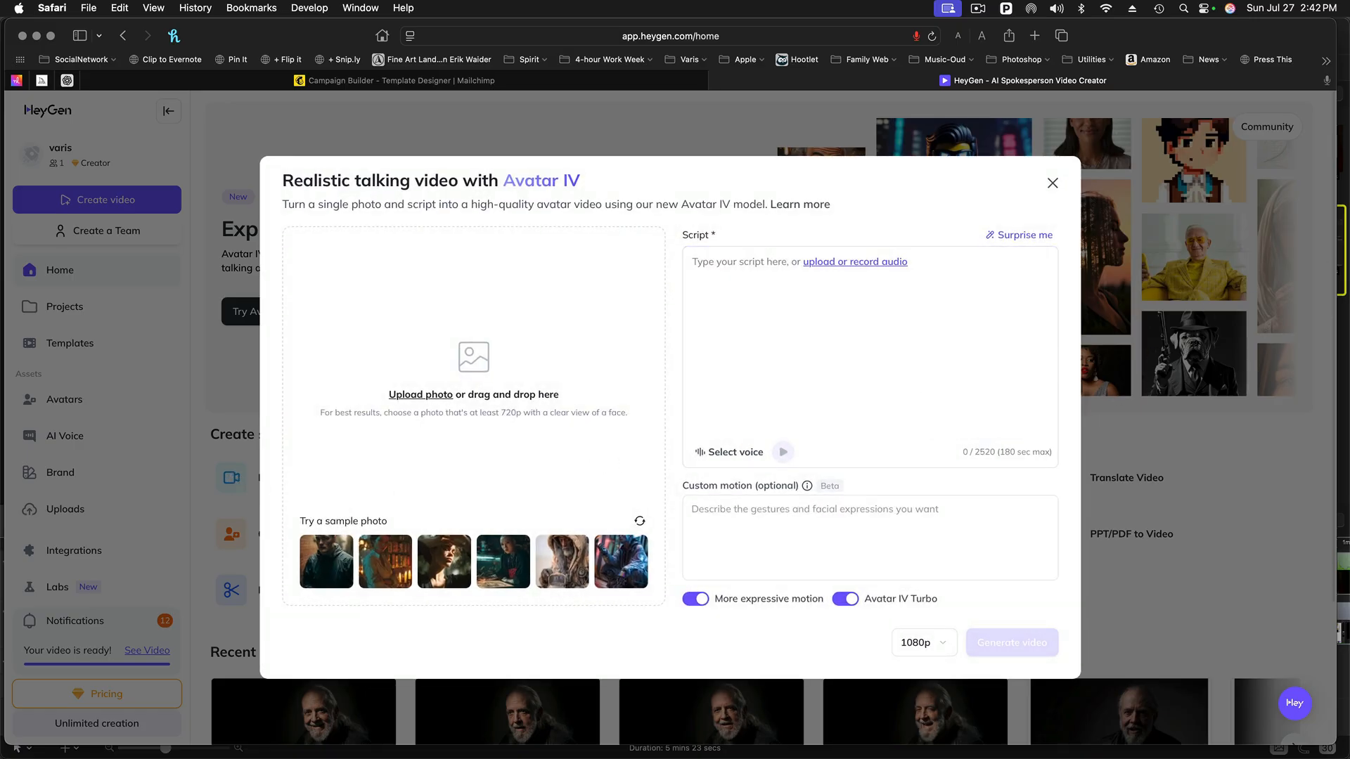
pyautogui.press('super+Tab')
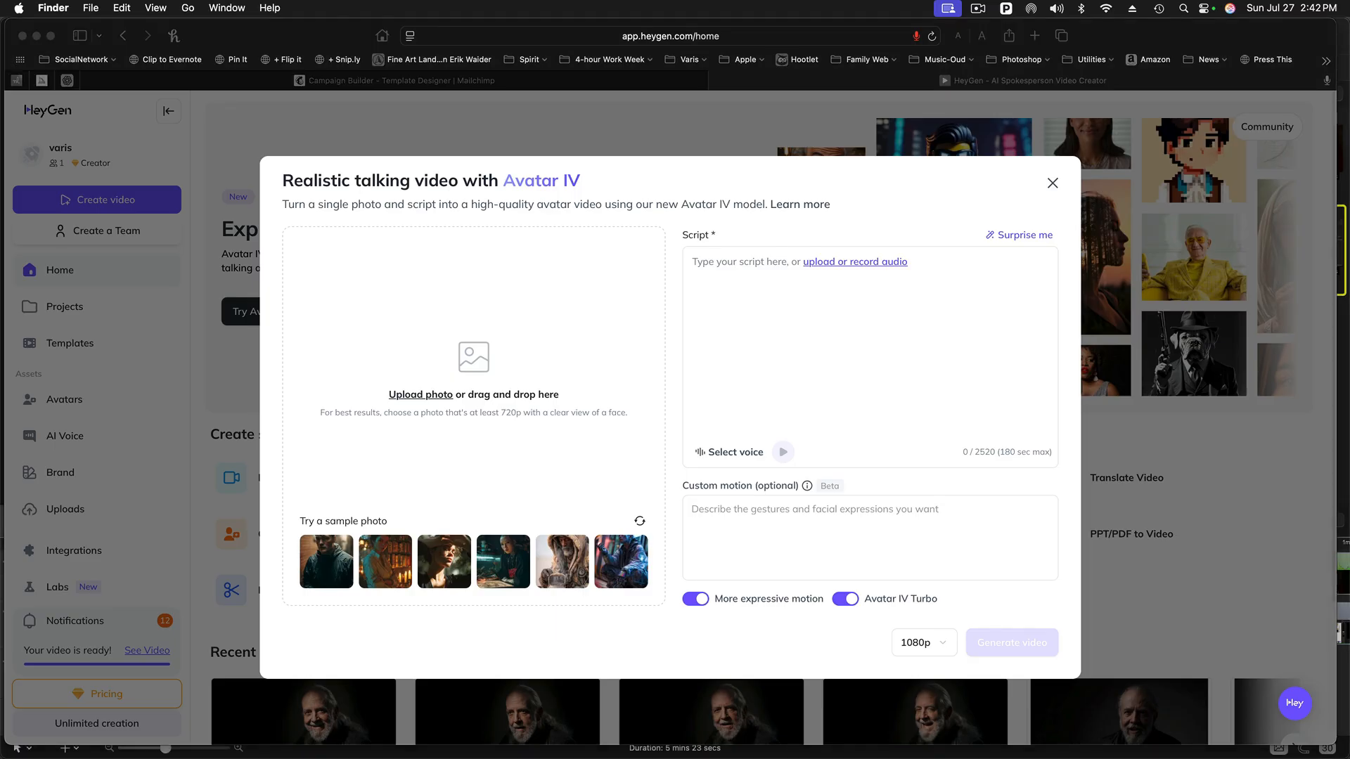
pyautogui.moveTo(856, 373); pyautogui.dragTo(497, 348)
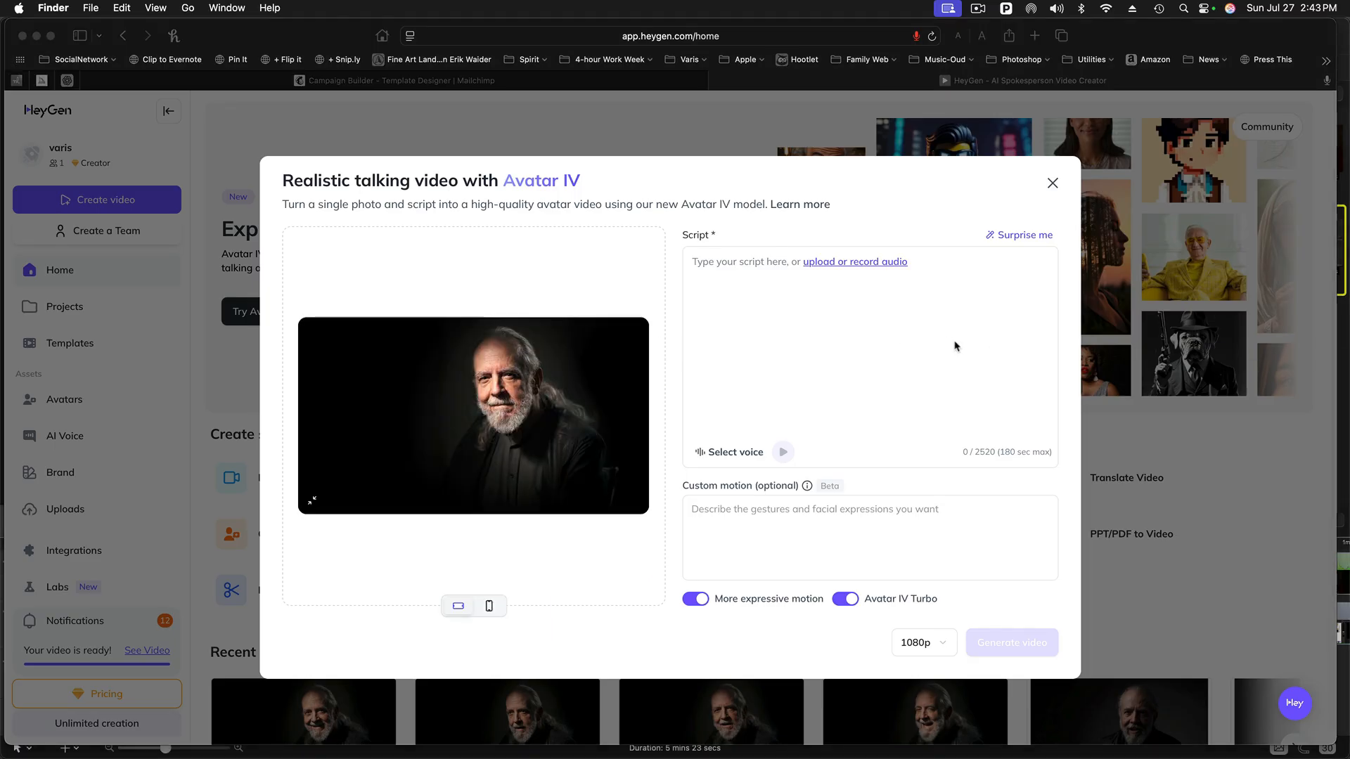
# - Copy the Photo-Tech Tuesday introduction from TextEdit into the Avatar IV video's script
pyautogui.press('super+Tab')
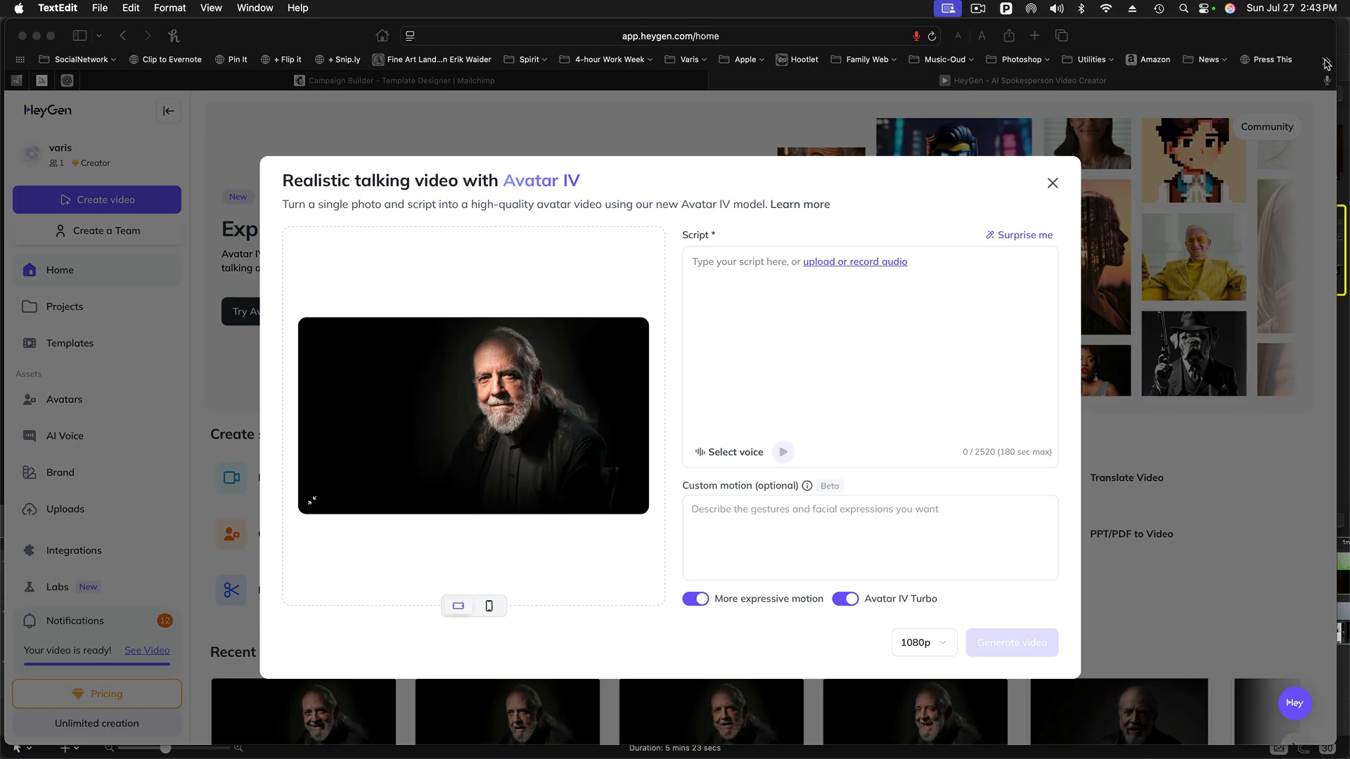
pyautogui.click(693, 264)
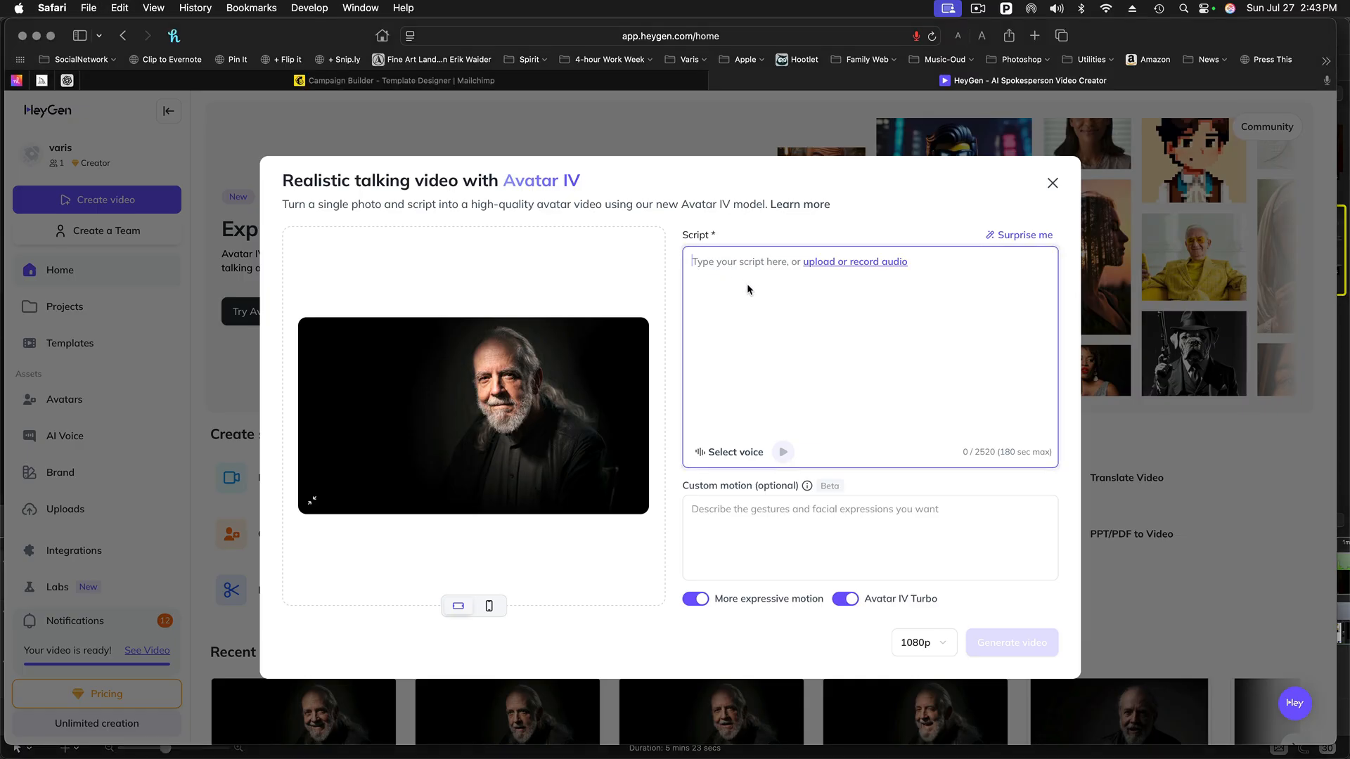
pyautogui.write("Hi all, Lee Varis's avatar here, bringing you Photo-Tech Tuesday! Each week I'll be exploring photography, technology, art... and more... Today we'll be looking at creating a talking avatar, like me... using a still image... a cloned A.I. voice... and the HeyGen AI Spokesperson platform. Lets dig in...")
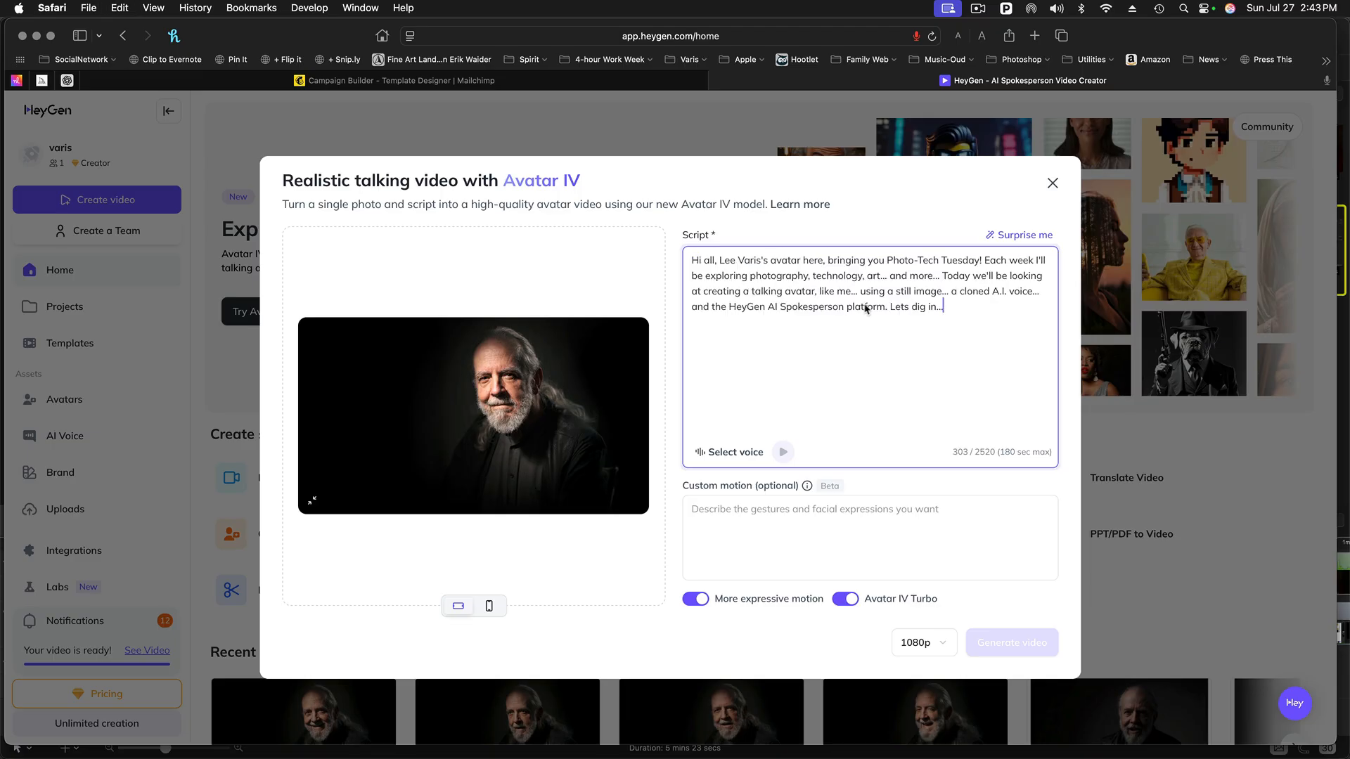
# - Assign the personal Photo-Tech voice clone from My Voices to the script
pyautogui.click(758, 455)
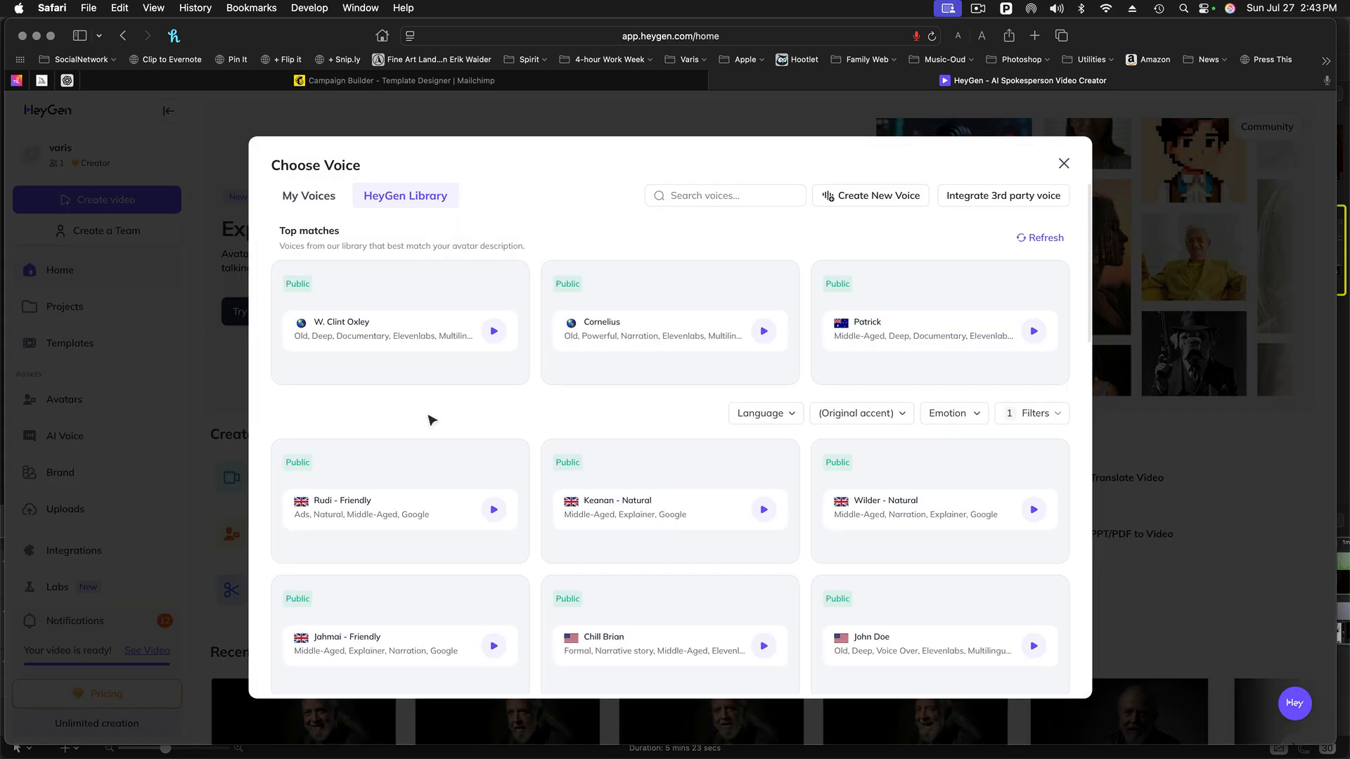
pyautogui.click(327, 200)
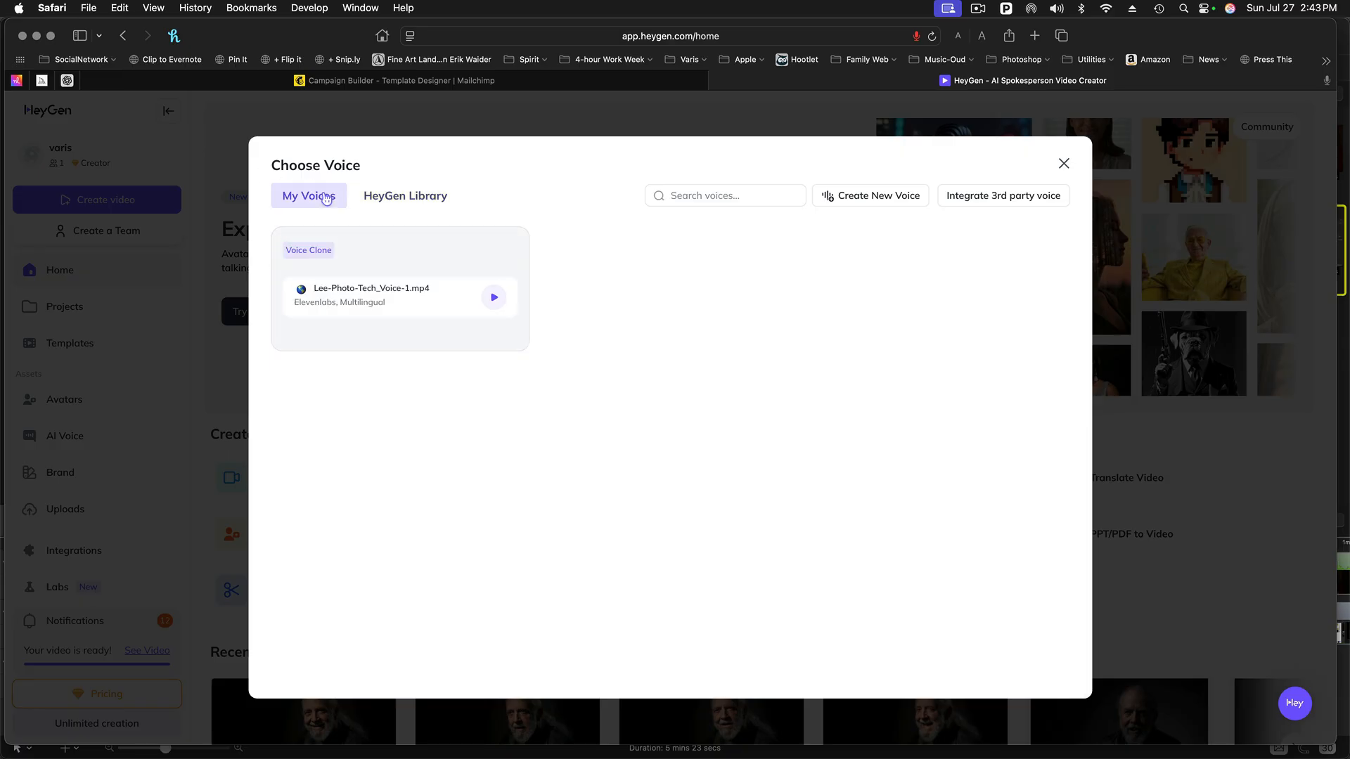
pyautogui.click(365, 296)
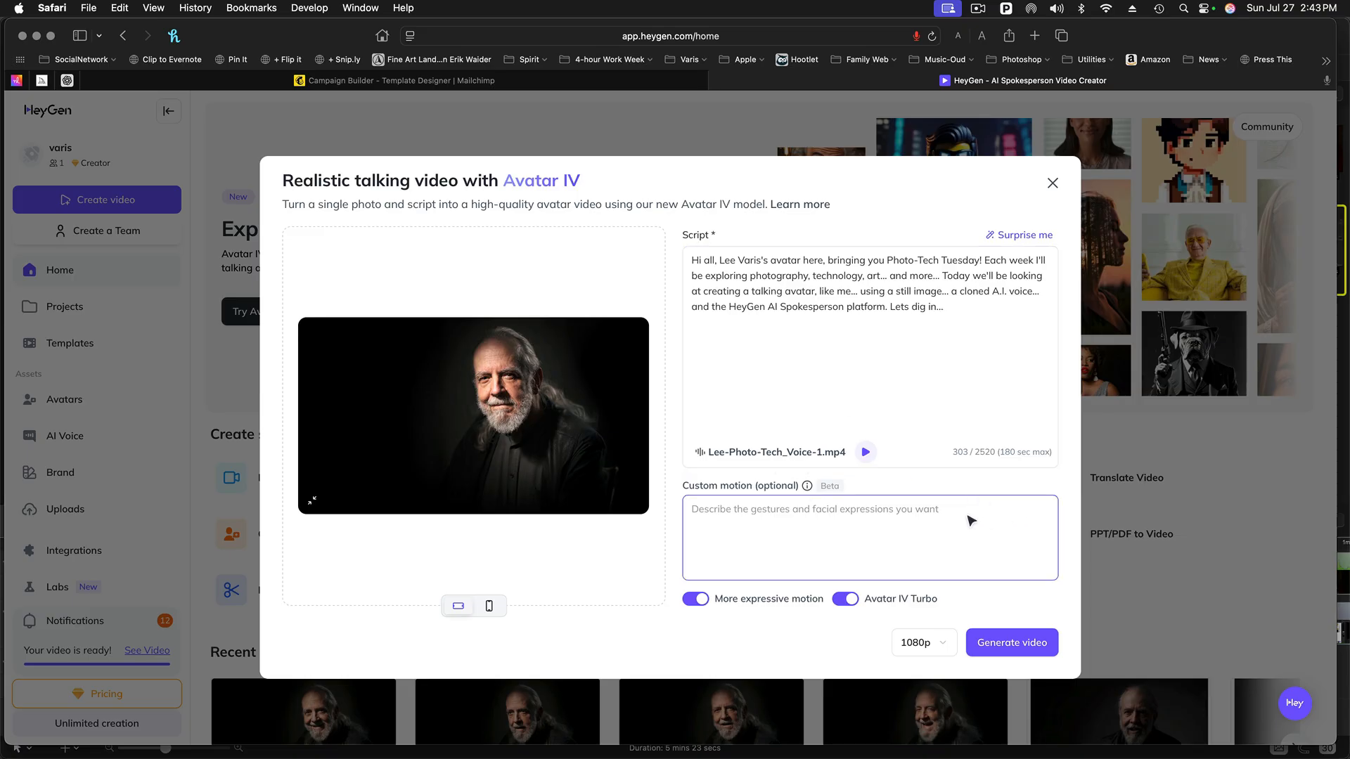
# - Generate the video with More expressive motion turned off and the custom motion "smiling and nodding head"
pyautogui.click(696, 600)
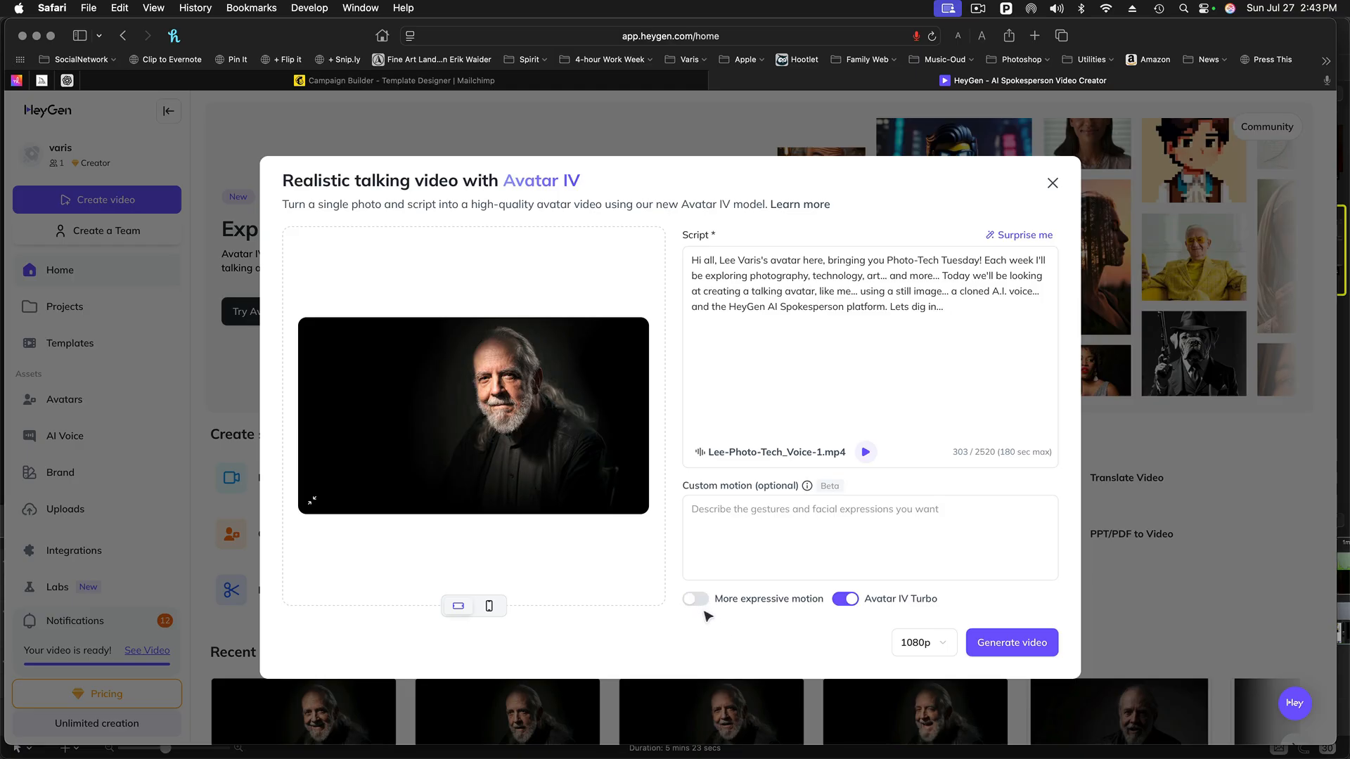
pyautogui.click(698, 517)
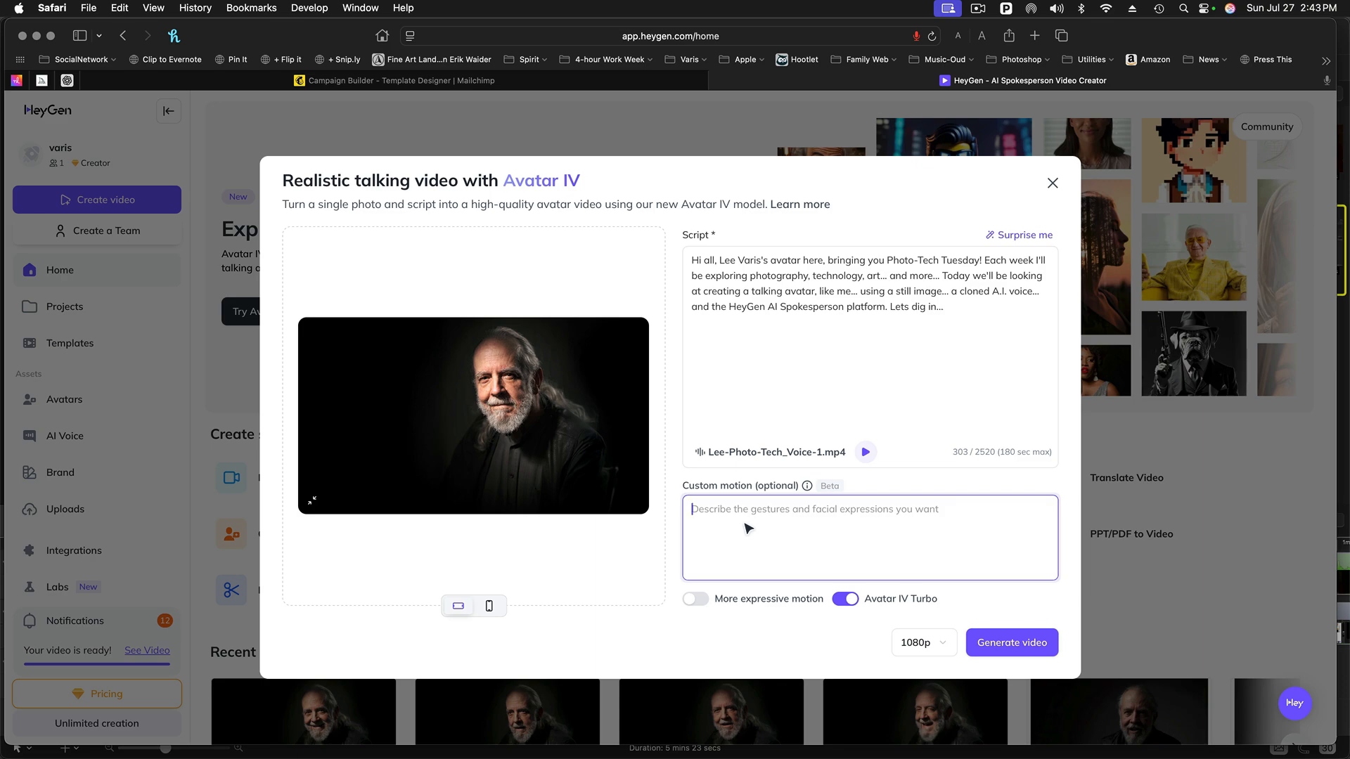
pyautogui.write('smiling and n')
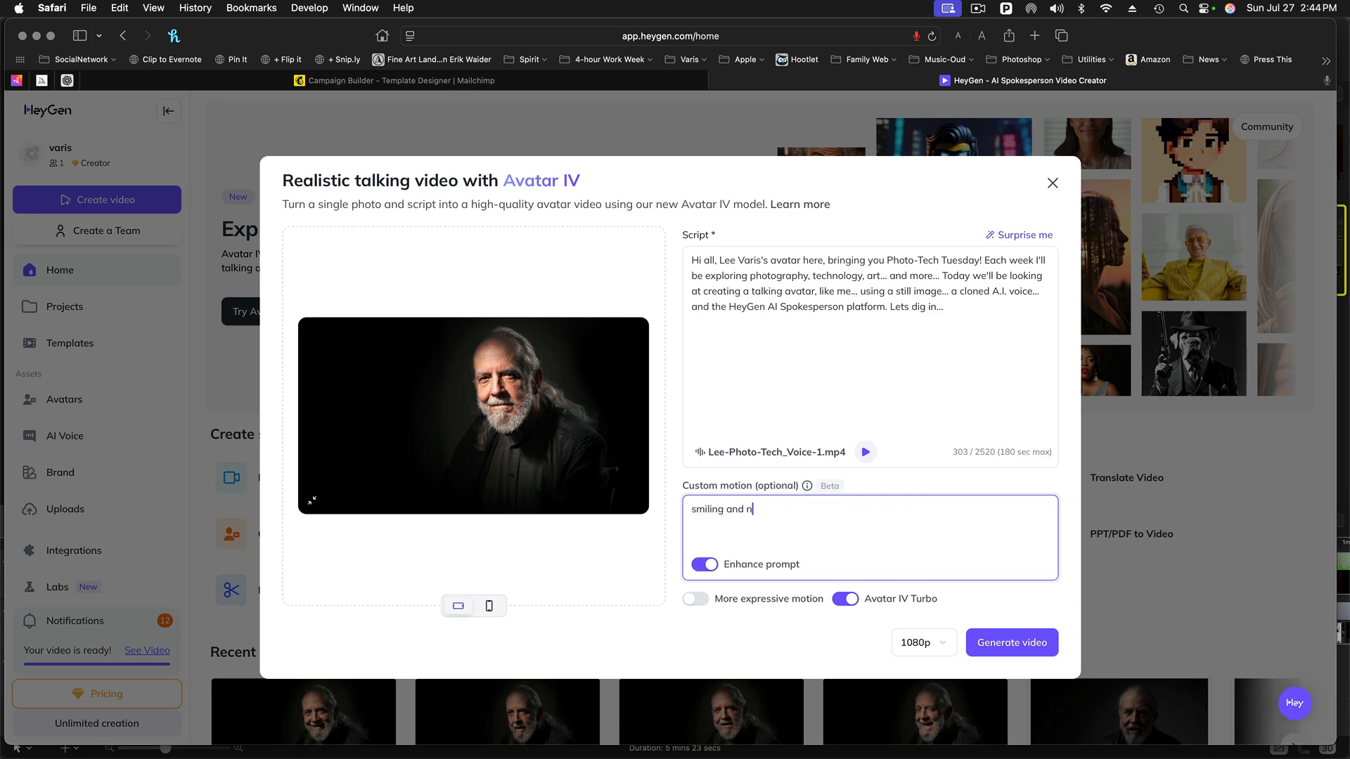
pyautogui.write('odding head')
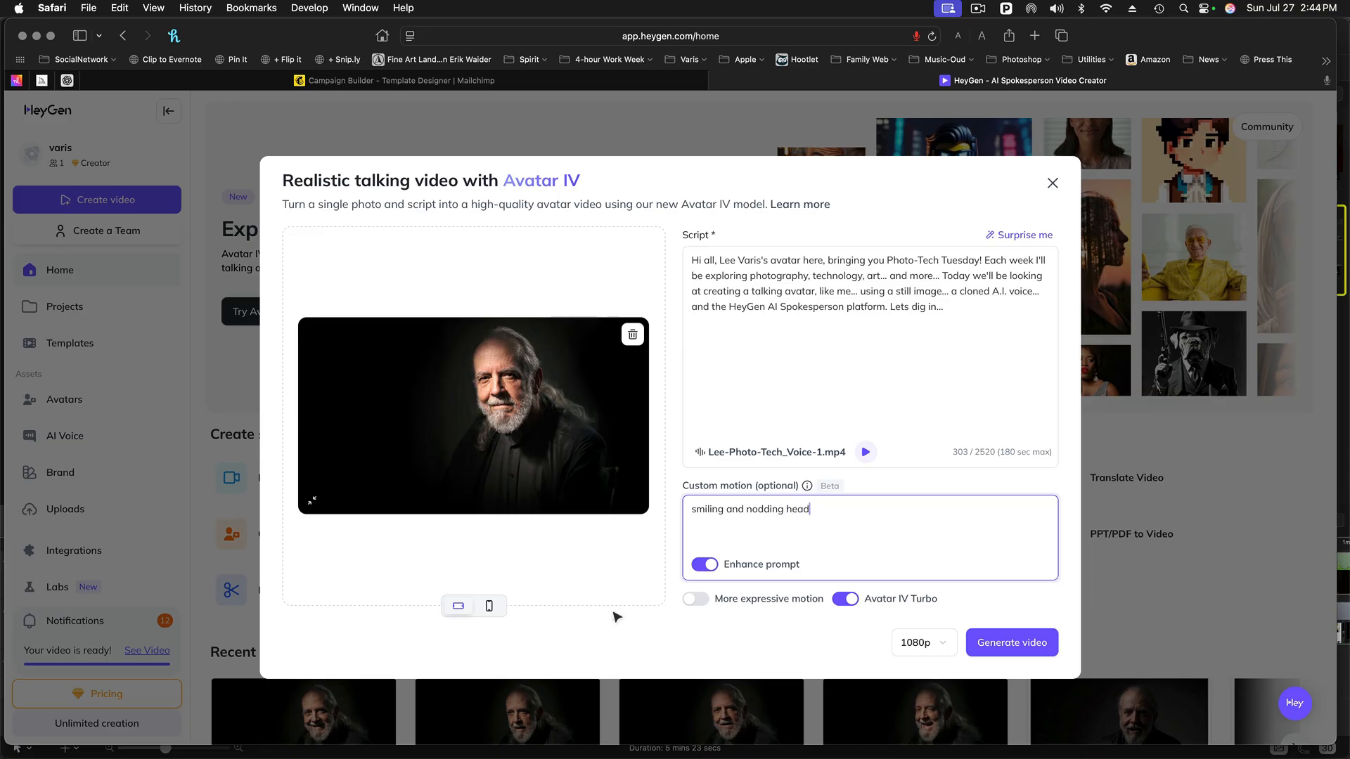
pyautogui.click(1004, 646)
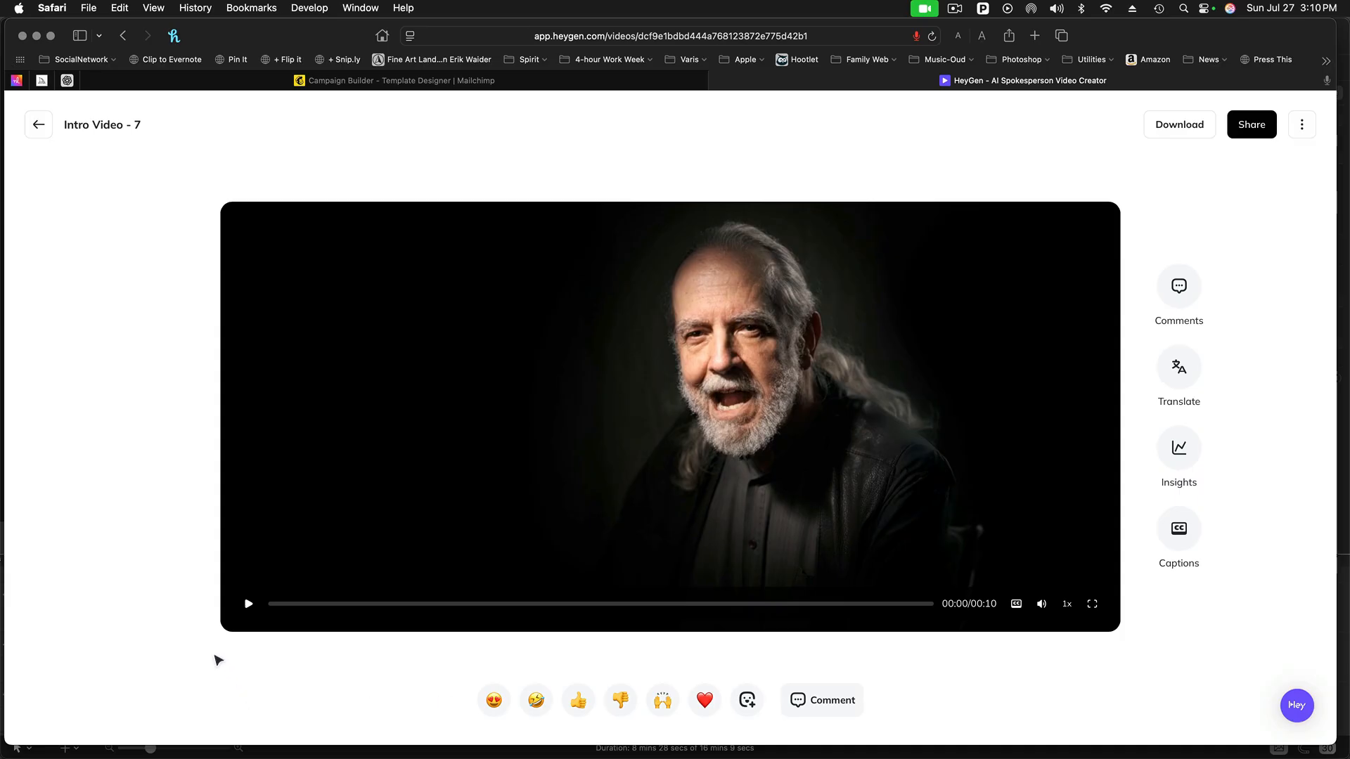
# - Play Intro Video - 7 through and return to the projects list
pyautogui.click(251, 606)
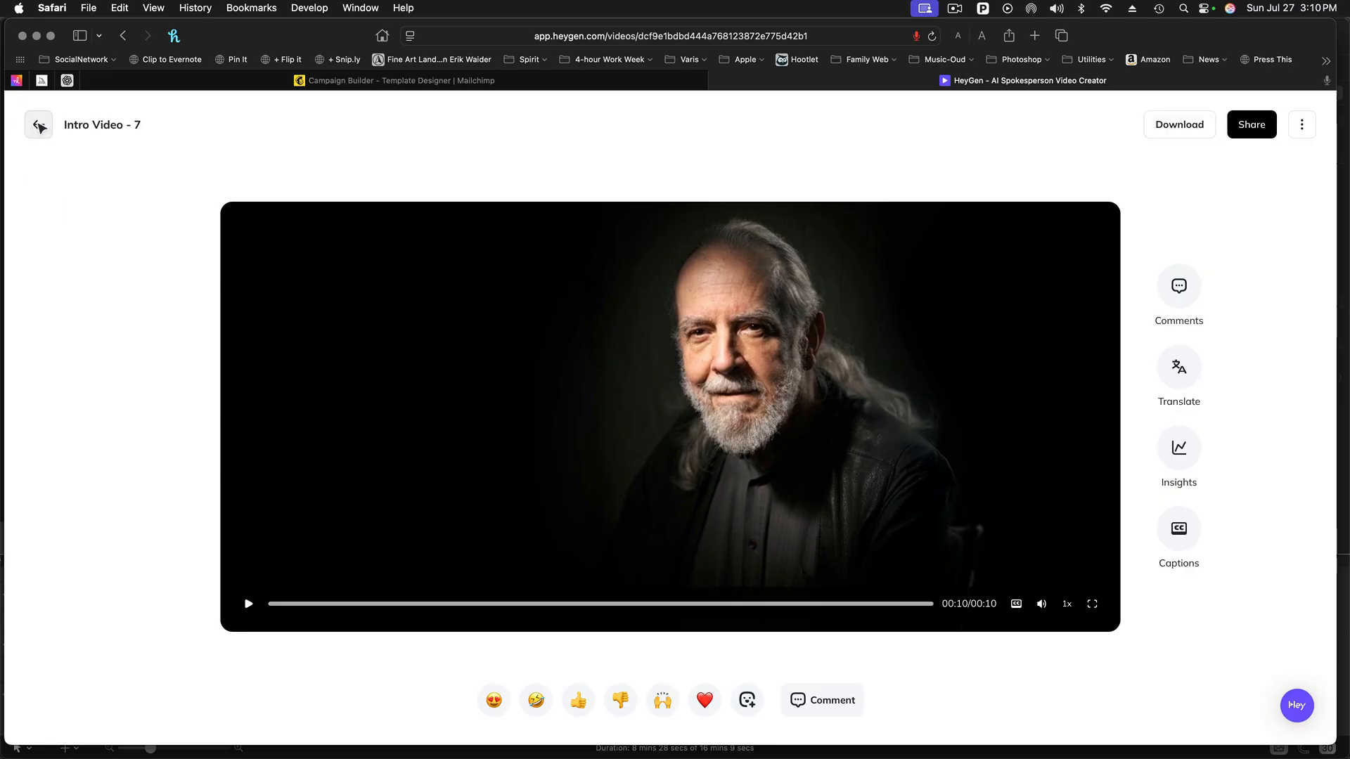
pyautogui.click(39, 125)
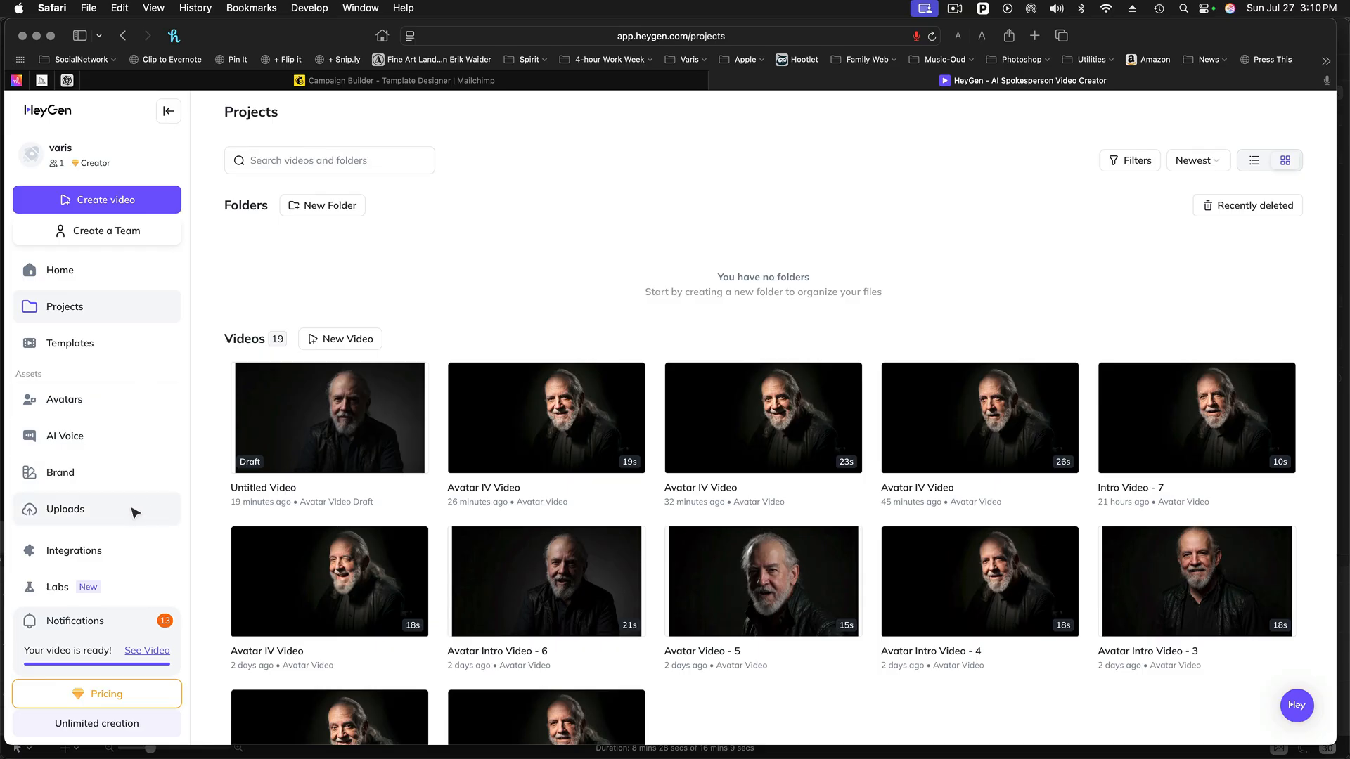
# - Open the personal avatar under My Avatars and look through its collection of looks
pyautogui.click(62, 402)
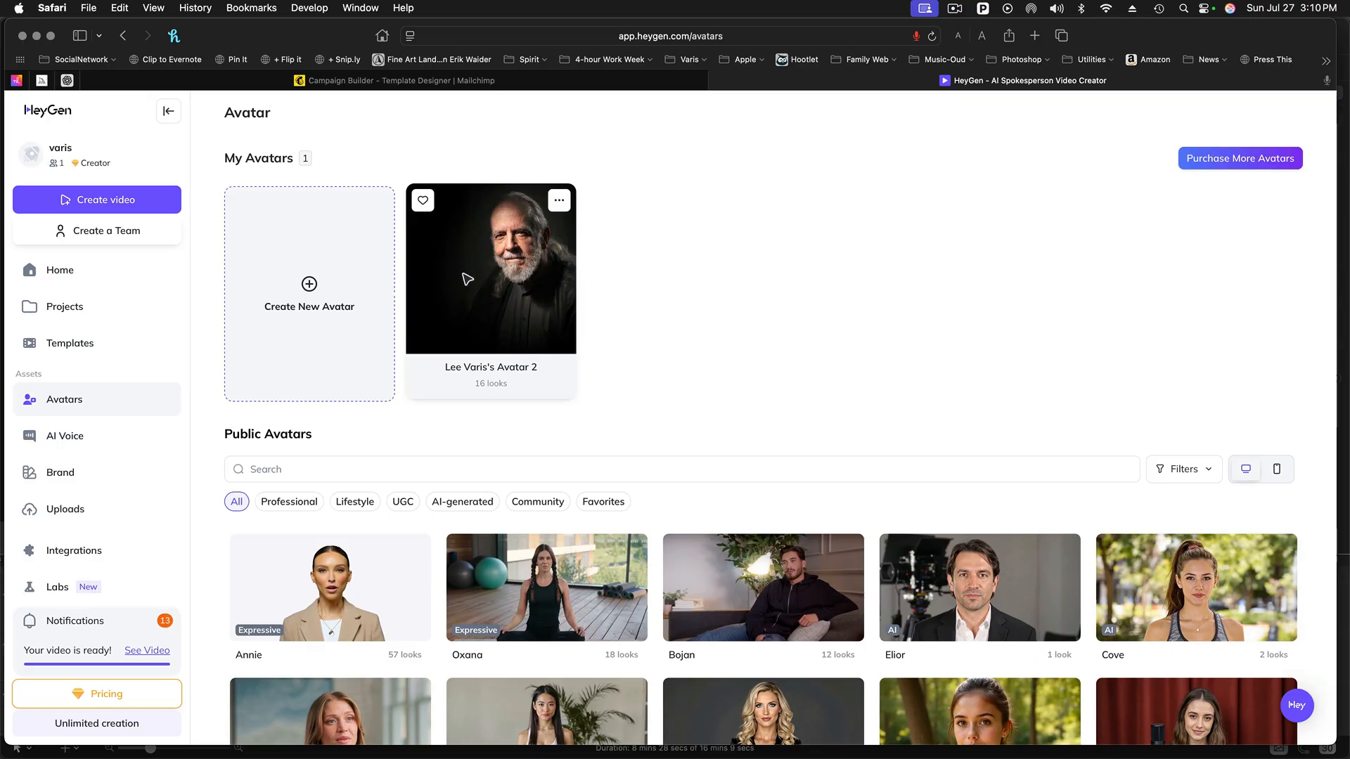
pyautogui.click(502, 267)
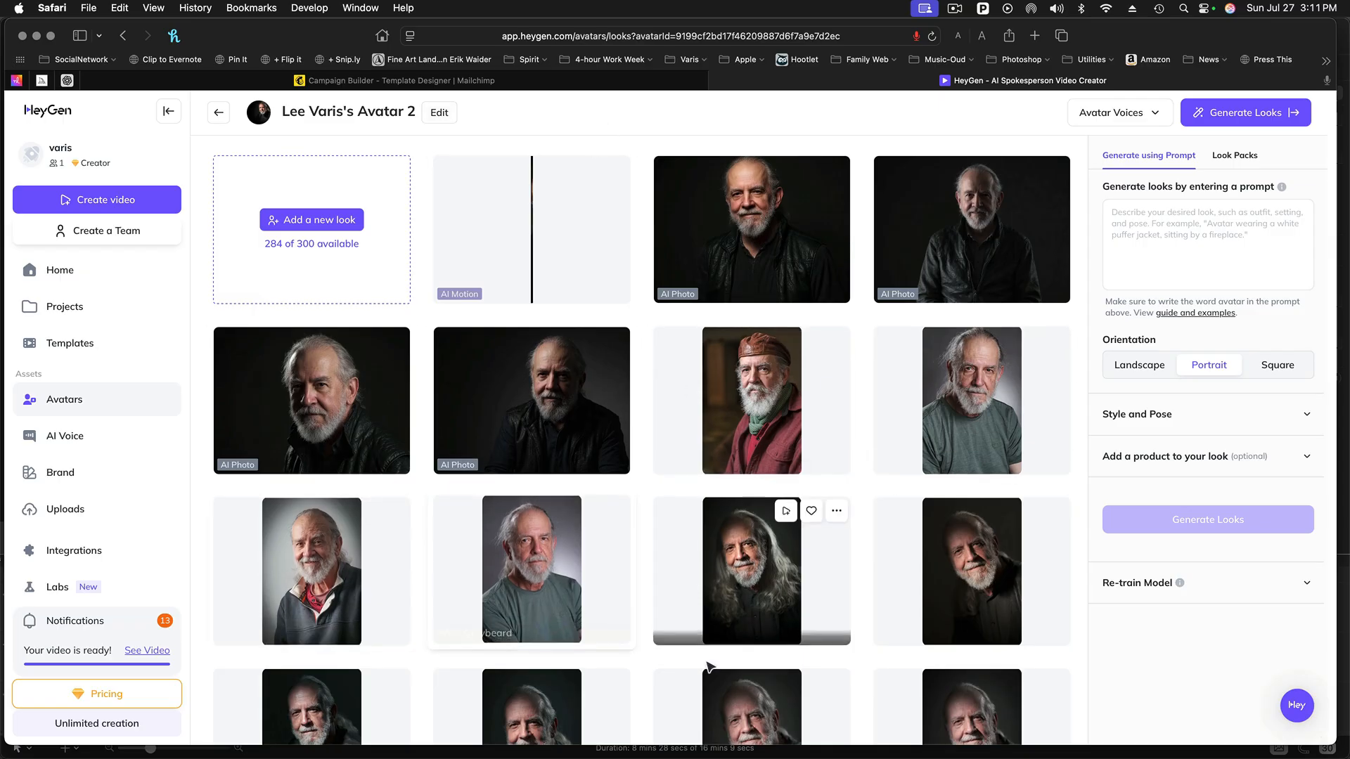
pyautogui.scroll(-5, 677, 677)
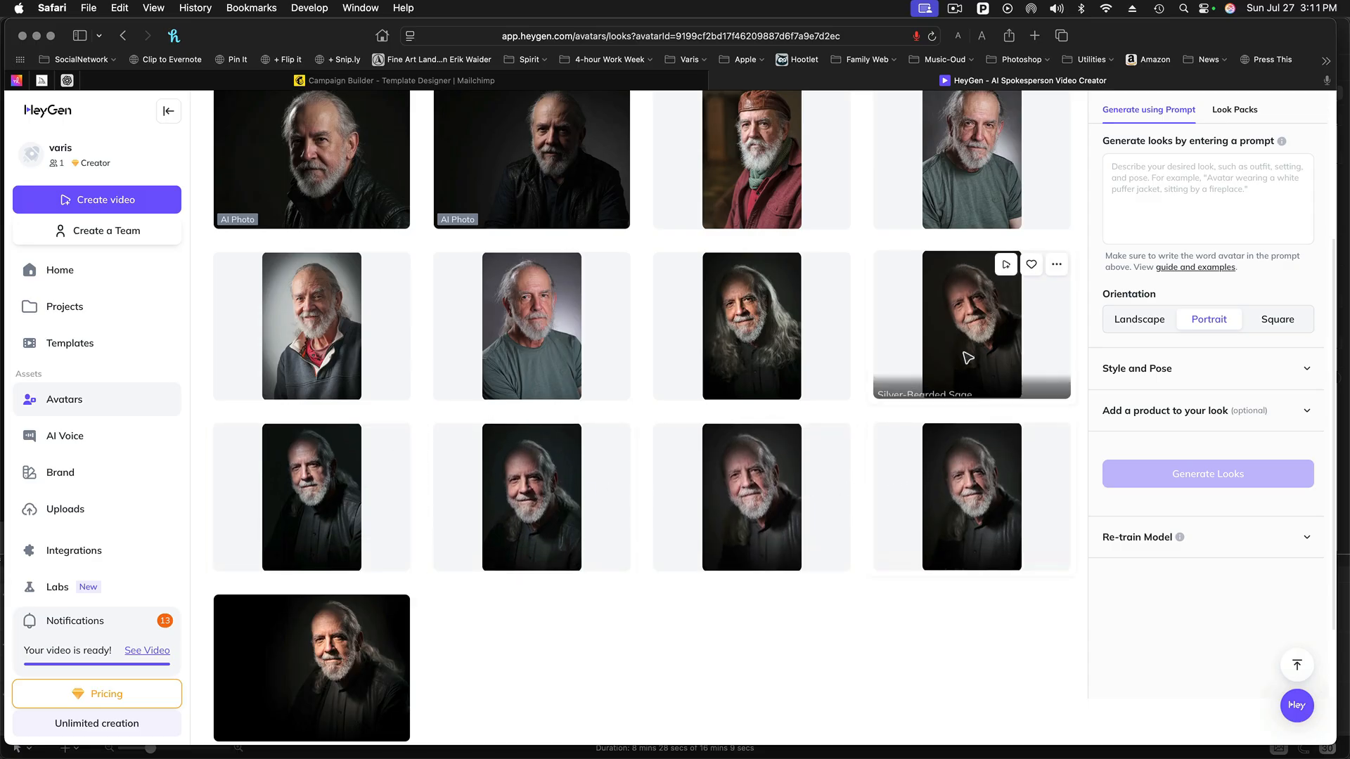
pyautogui.scroll(2, 678, 318)
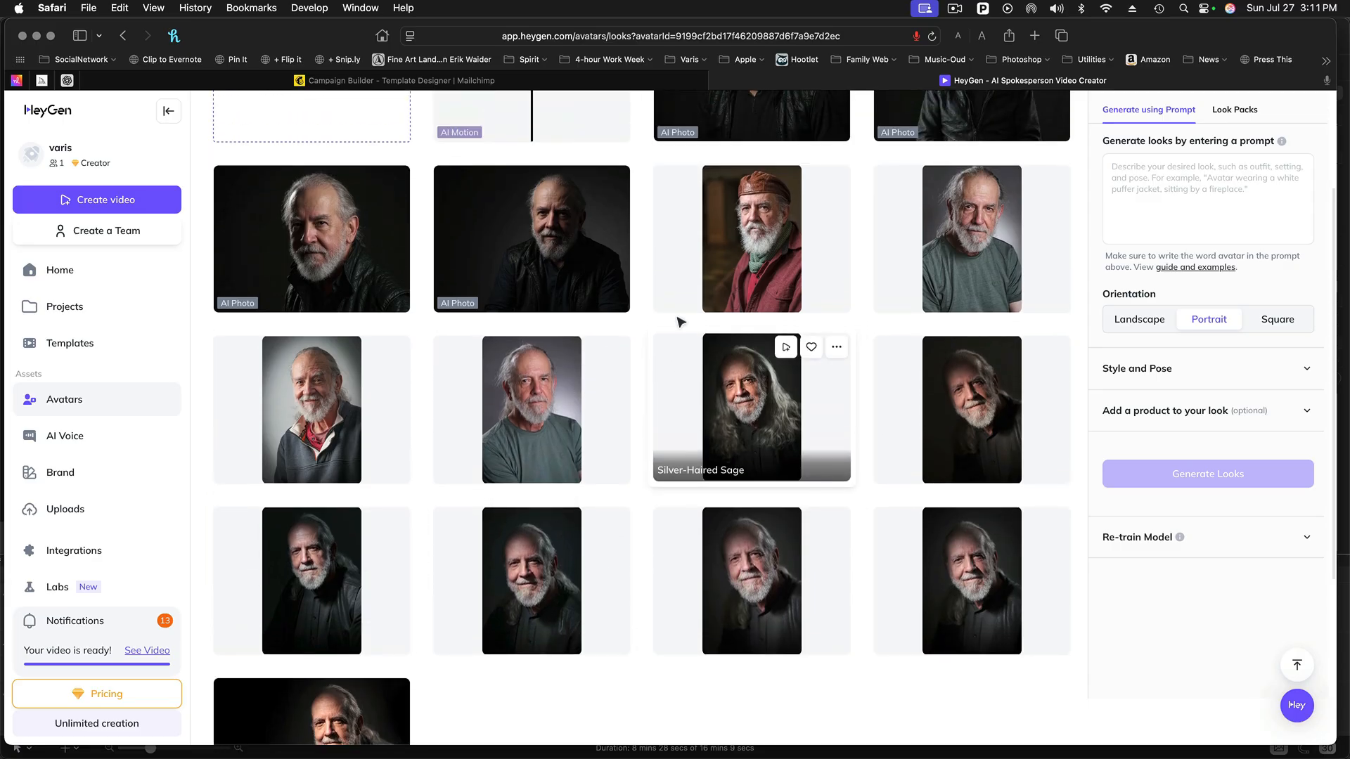
pyautogui.scroll(2, 618, 412)
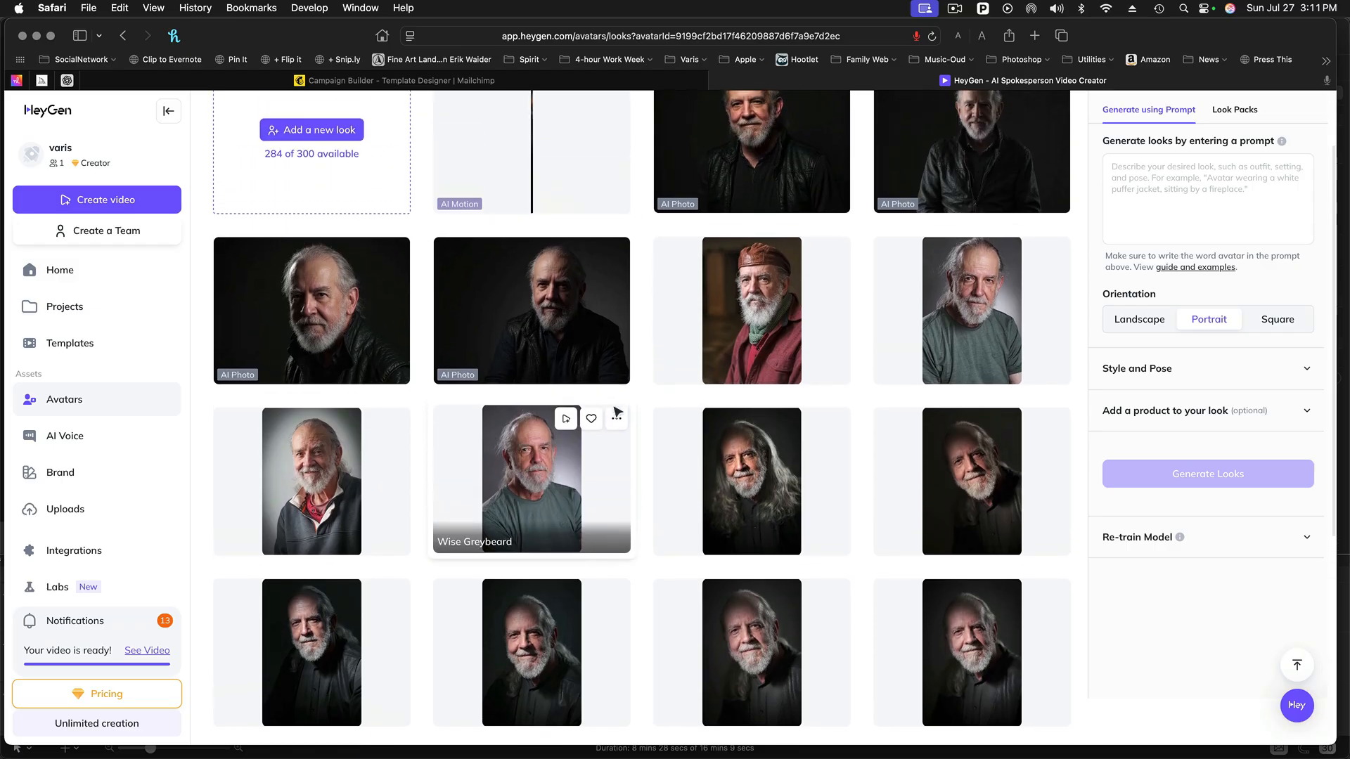
pyautogui.click(617, 444)
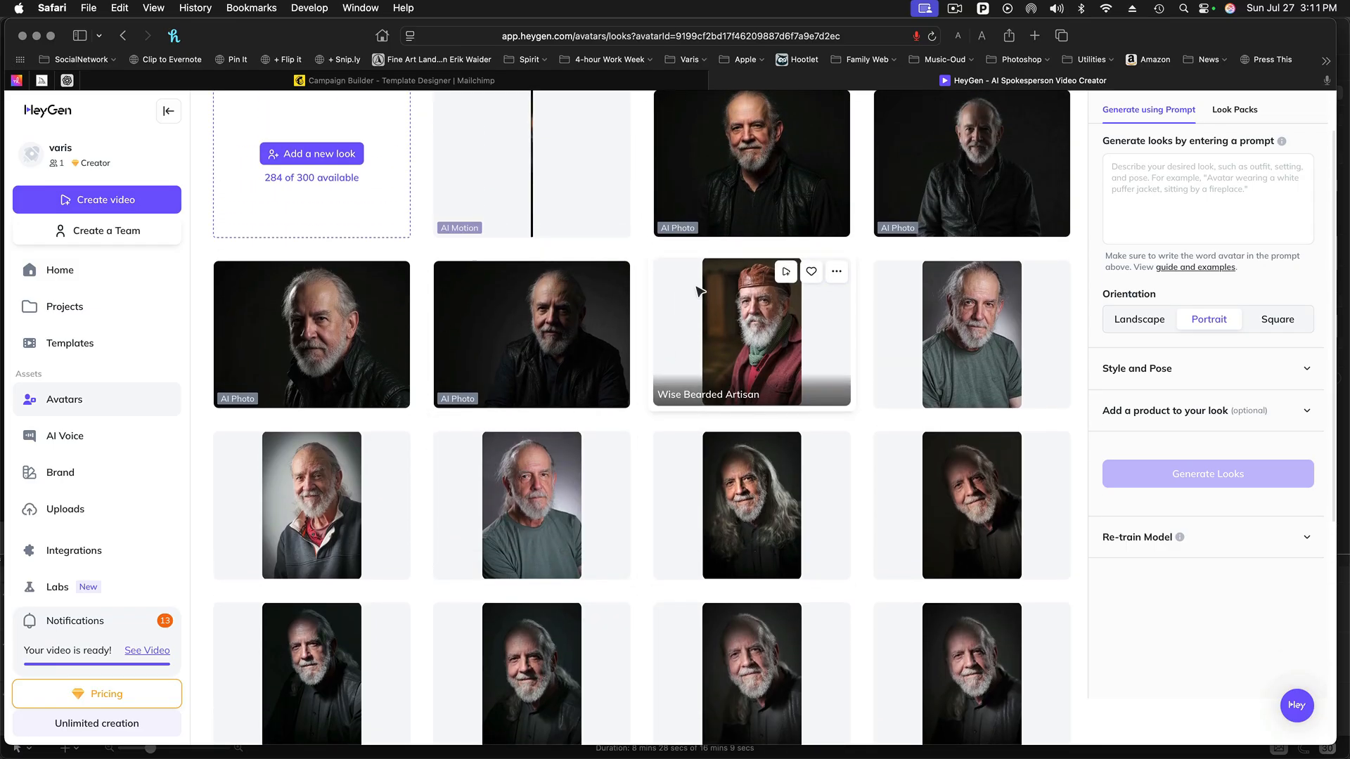
pyautogui.scroll(1, 699, 292)
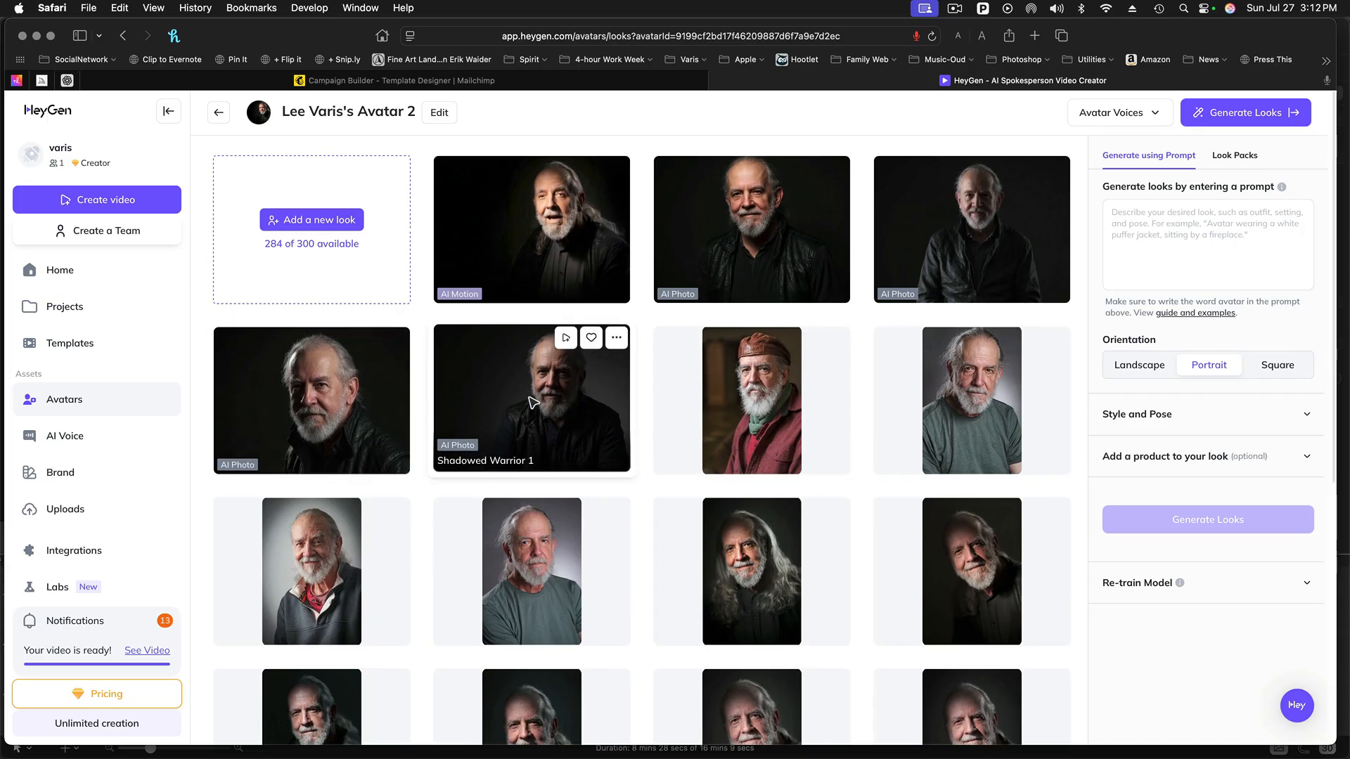
# - Create a new landscape AI Studio video from the Shadowed Warrior 1 look
pyautogui.click(533, 402)
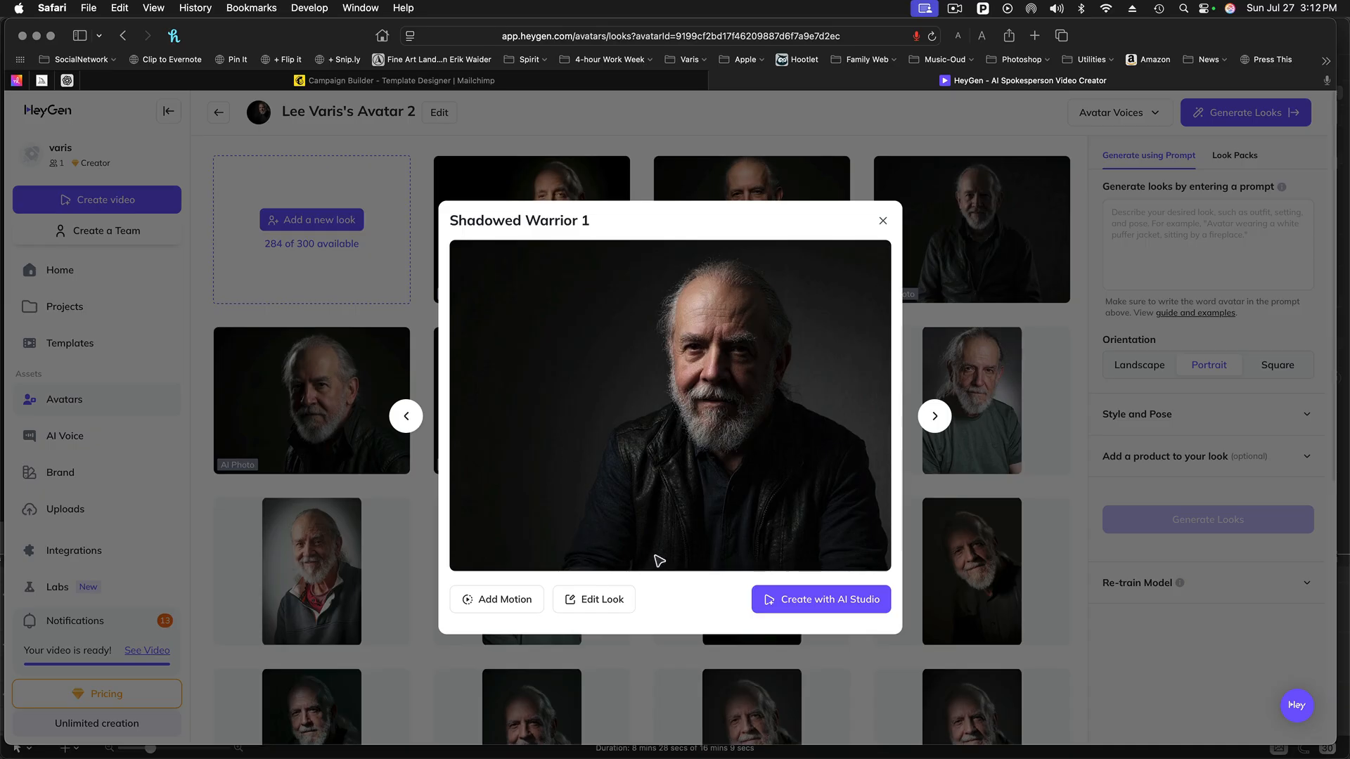
pyautogui.click(831, 613)
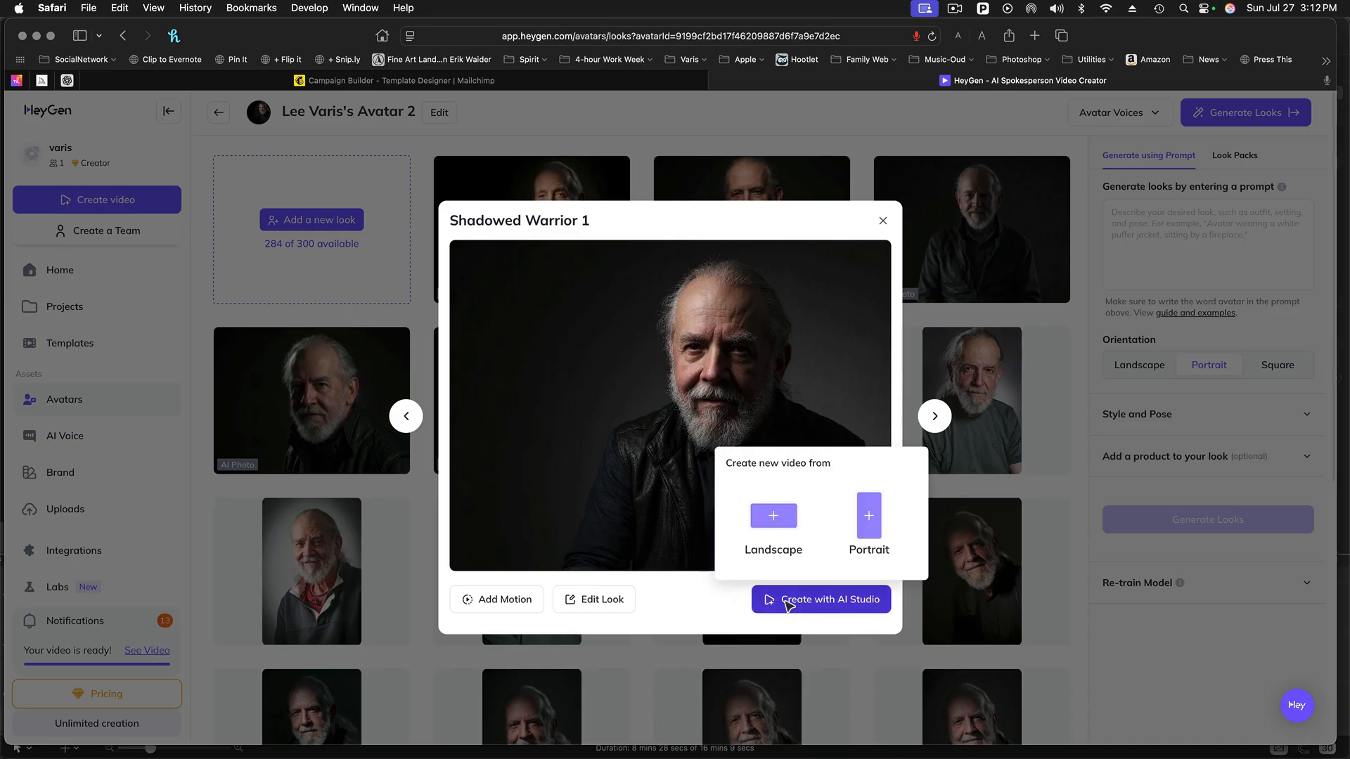
pyautogui.click(828, 603)
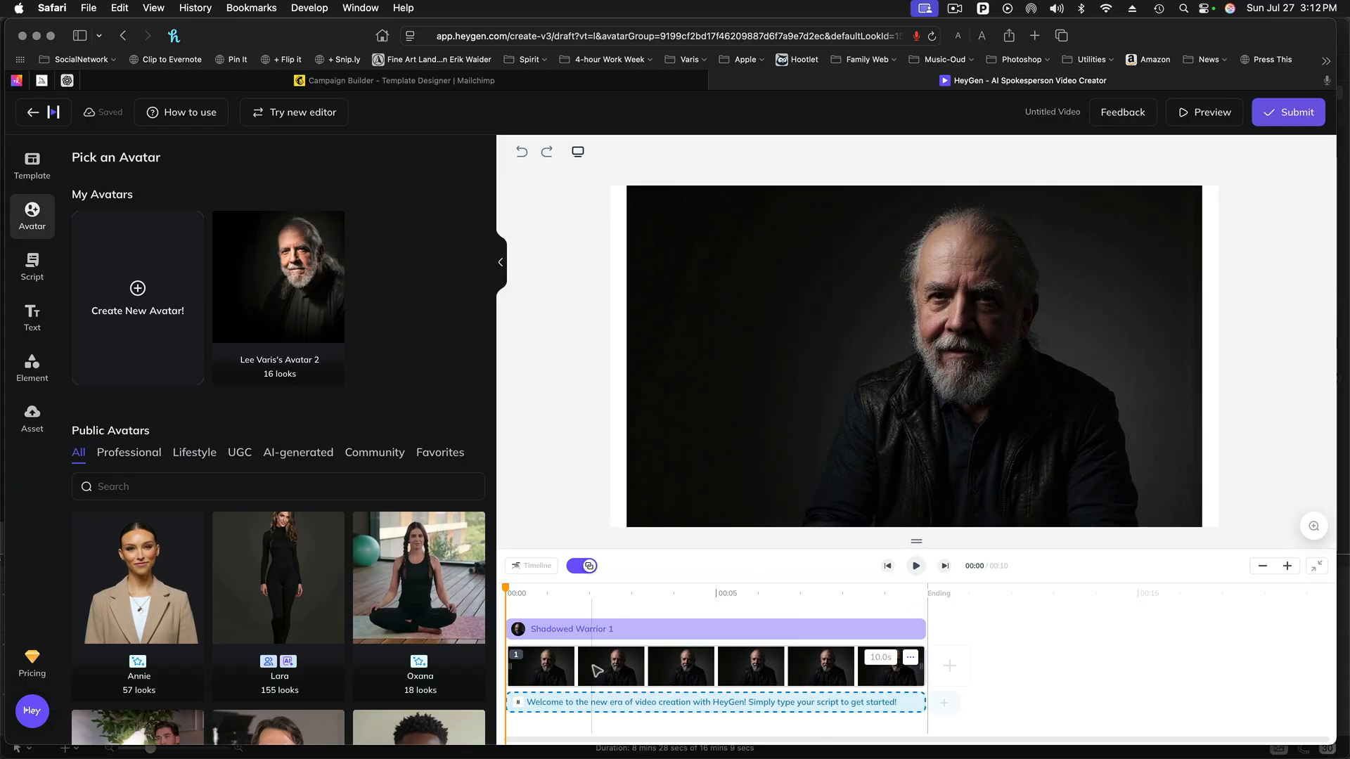
# - Replace the placeholder script with the copied Photo-Tech Tuesday introduction and play its voice preview
pyautogui.click(559, 703)
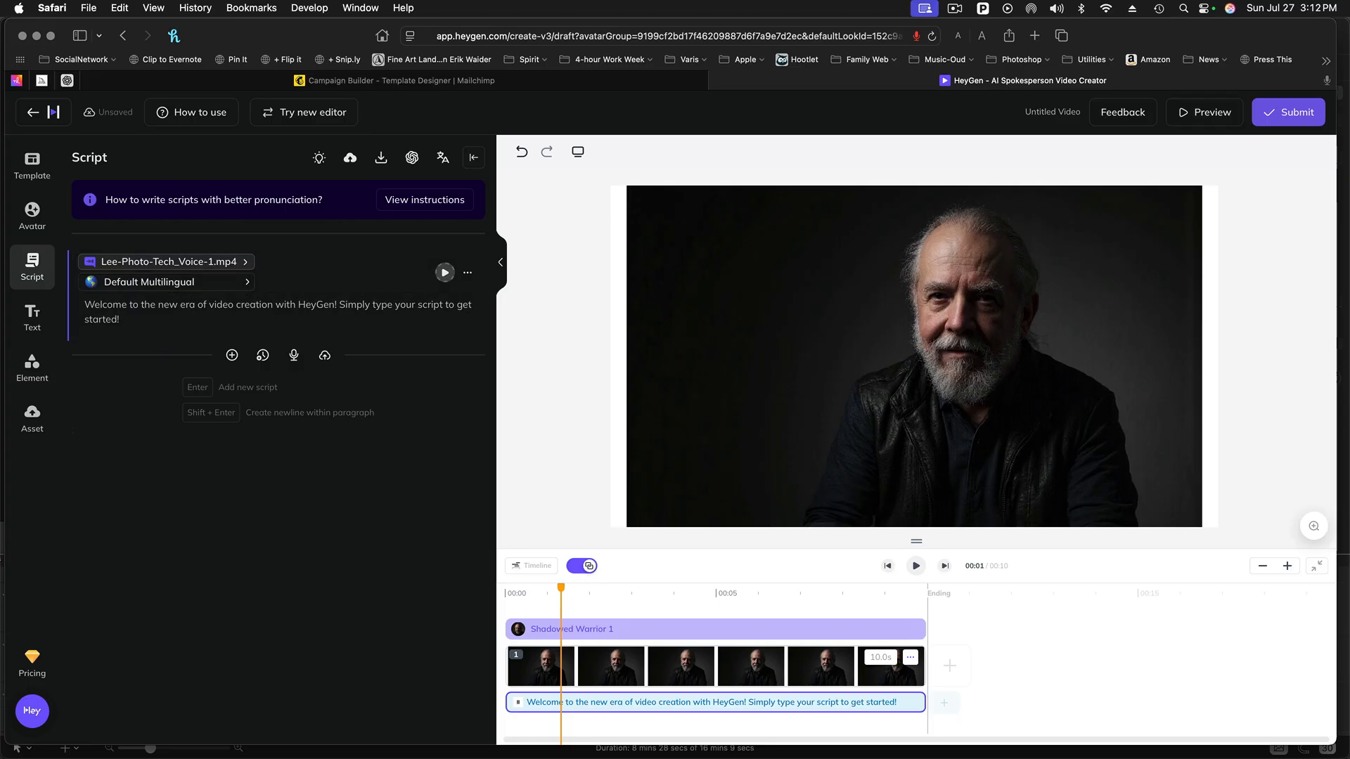
pyautogui.moveTo(138, 325); pyautogui.dragTo(47, 308)
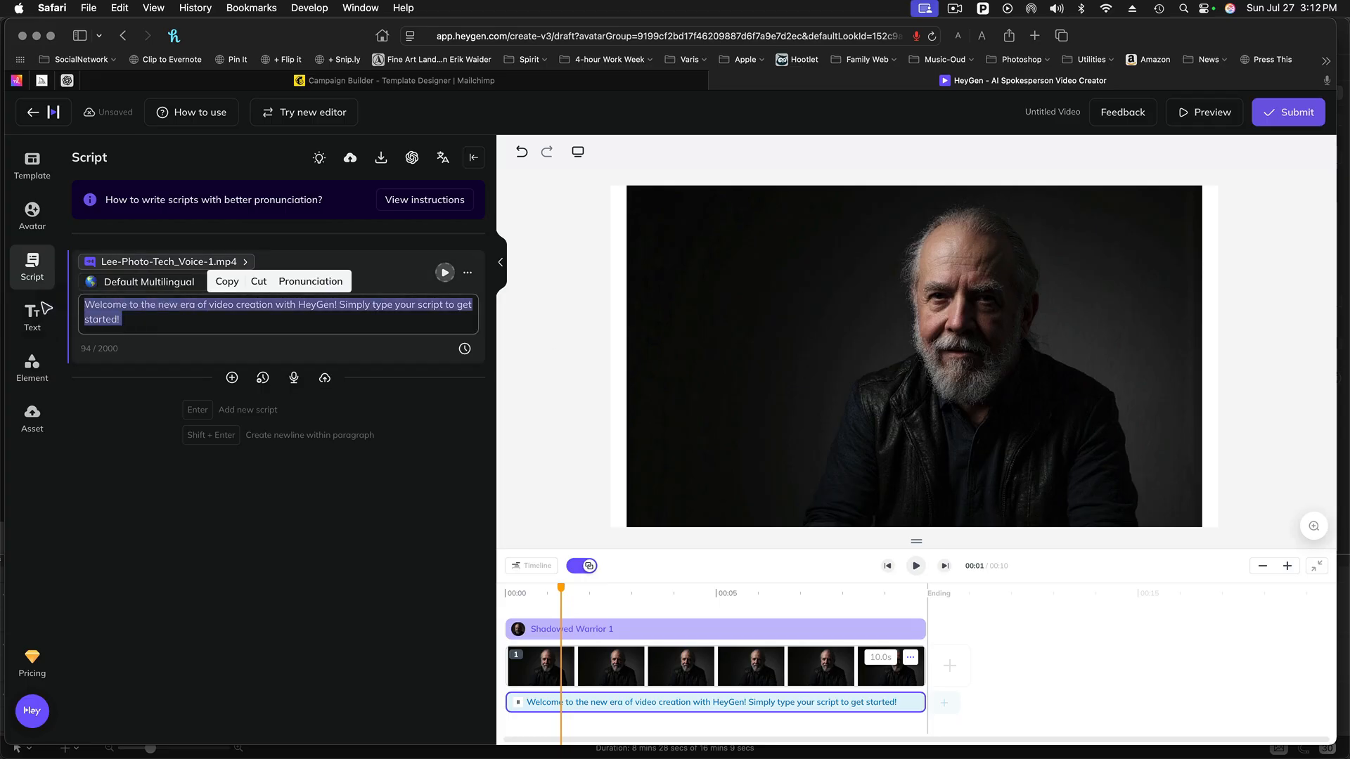
pyautogui.press('super+v')
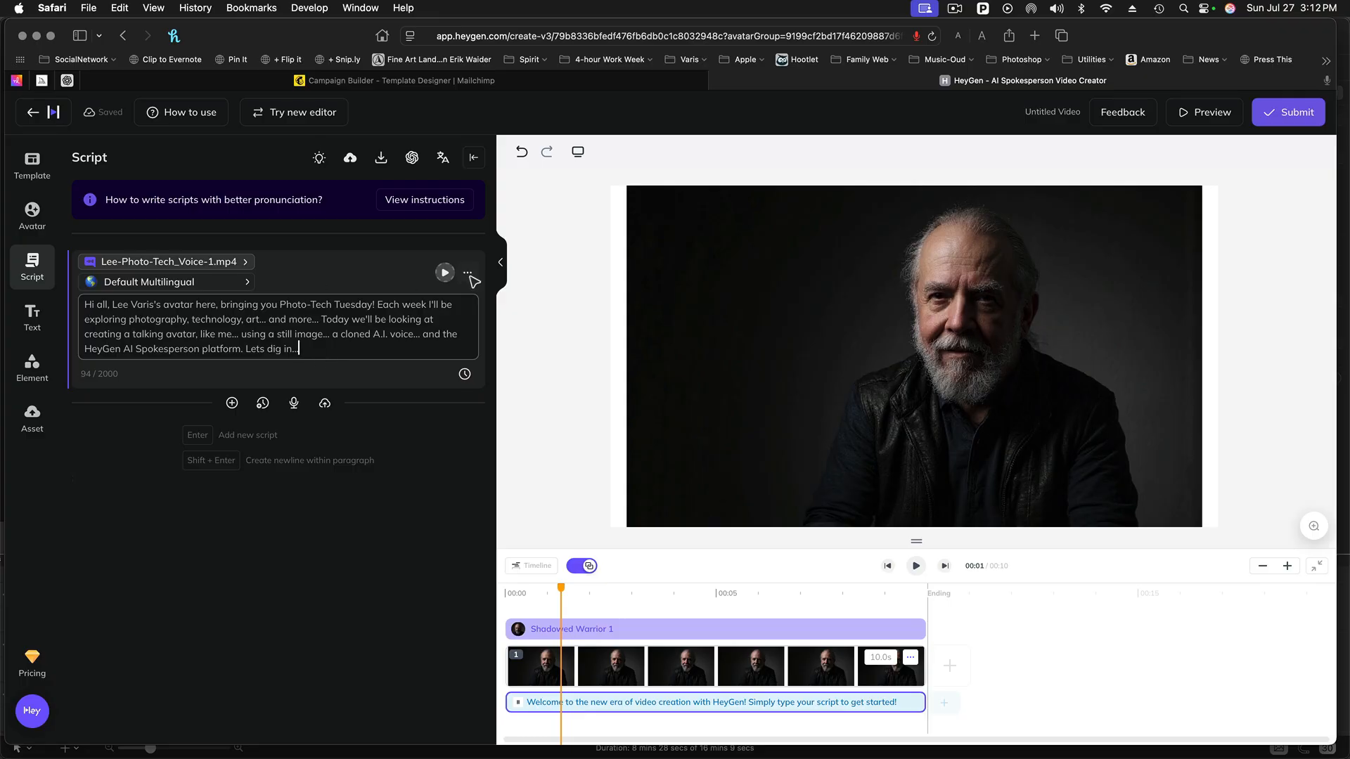
pyautogui.click(445, 272)
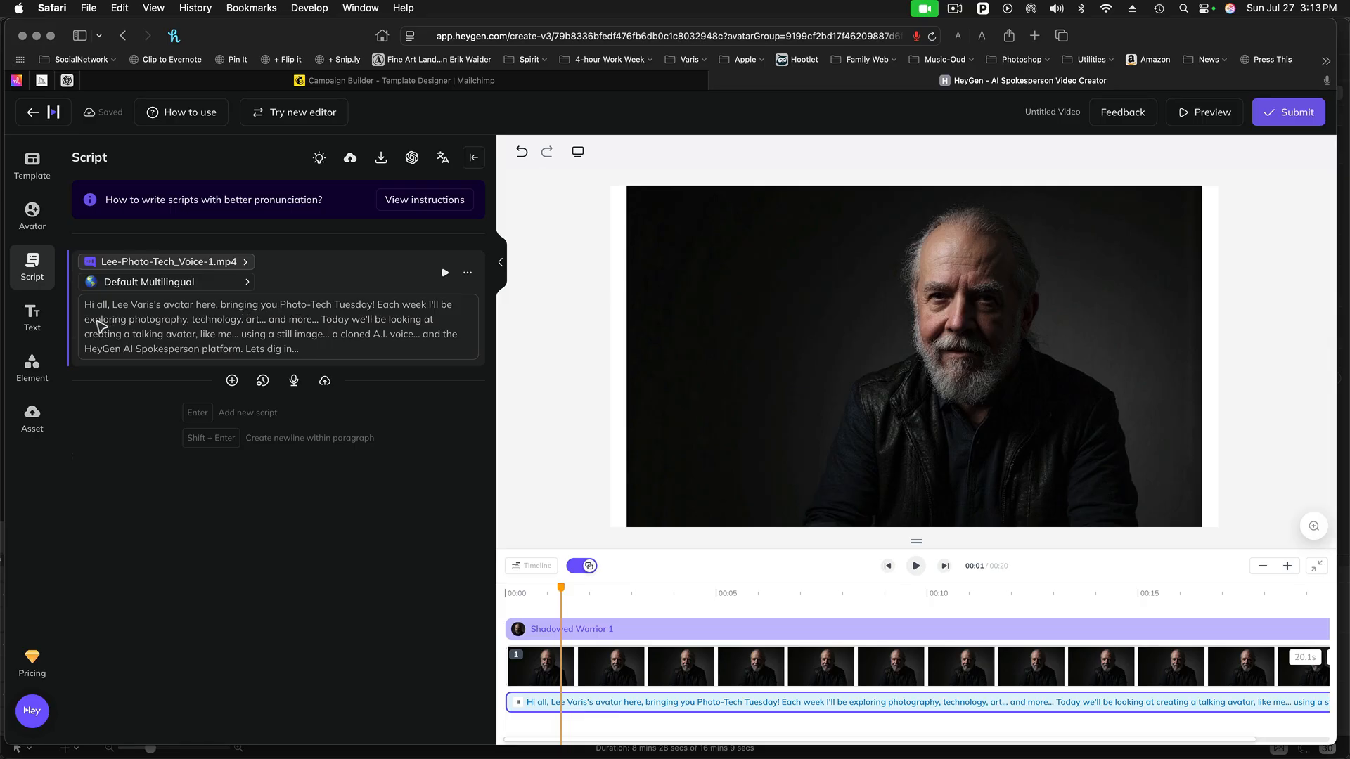
# - Replace the commas after "photography" and "technology" in the script with ellipses ("...")
pyautogui.click(194, 330)
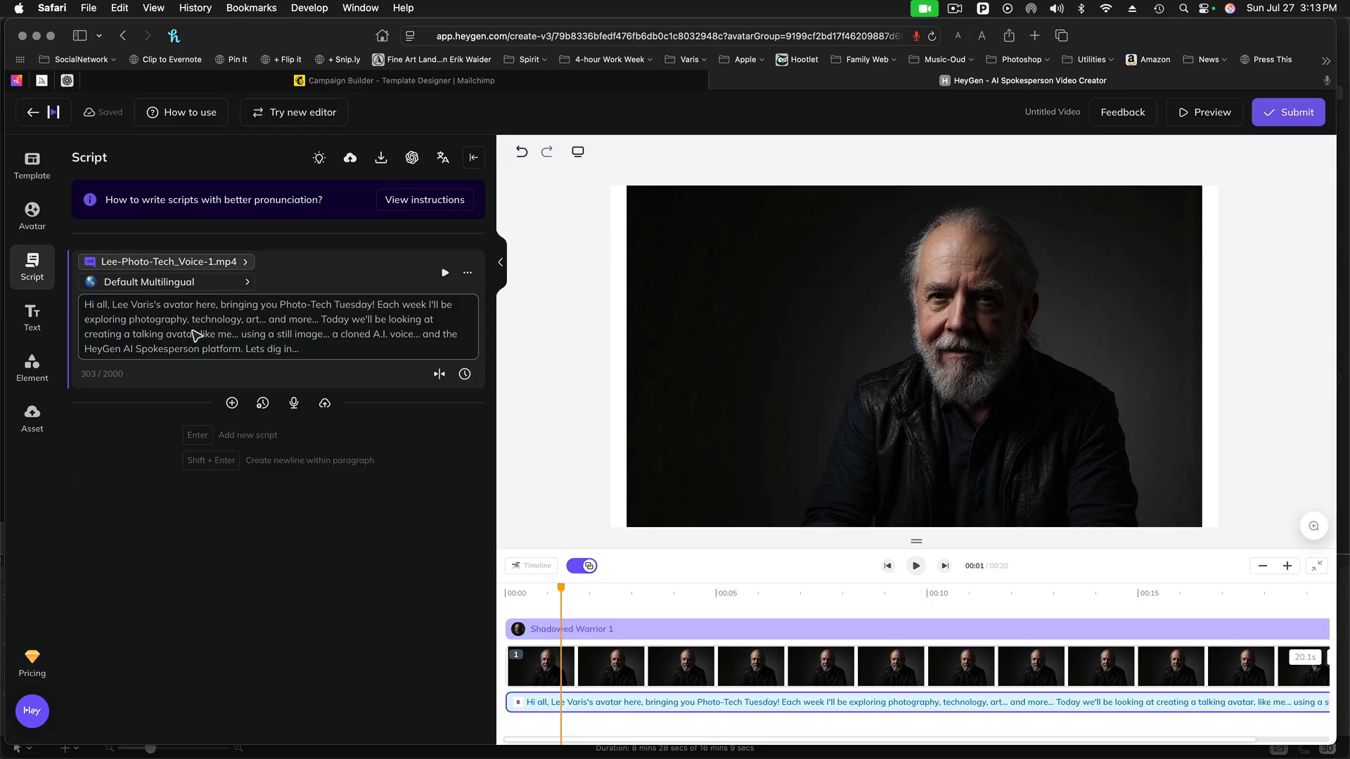
pyautogui.click(188, 319)
pyautogui.press('BackSpace')
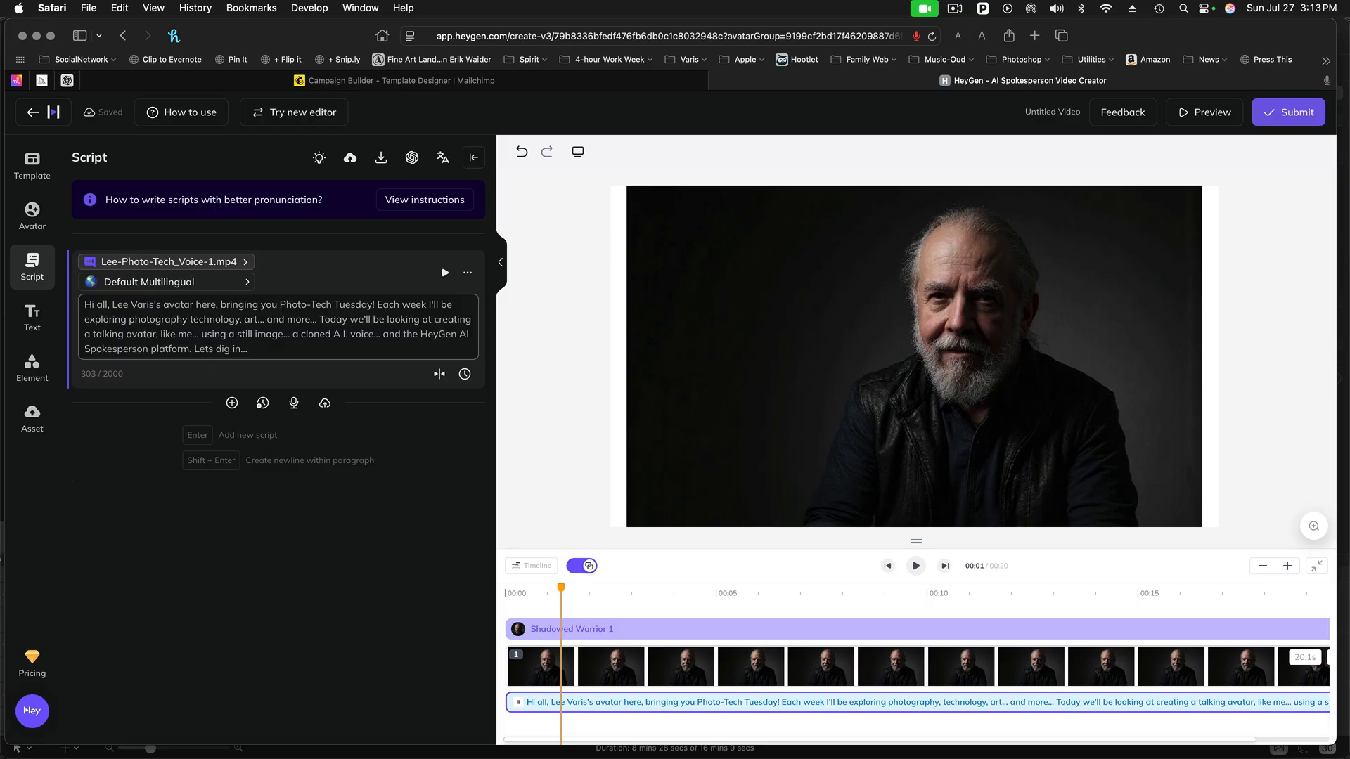
pyautogui.write('...')
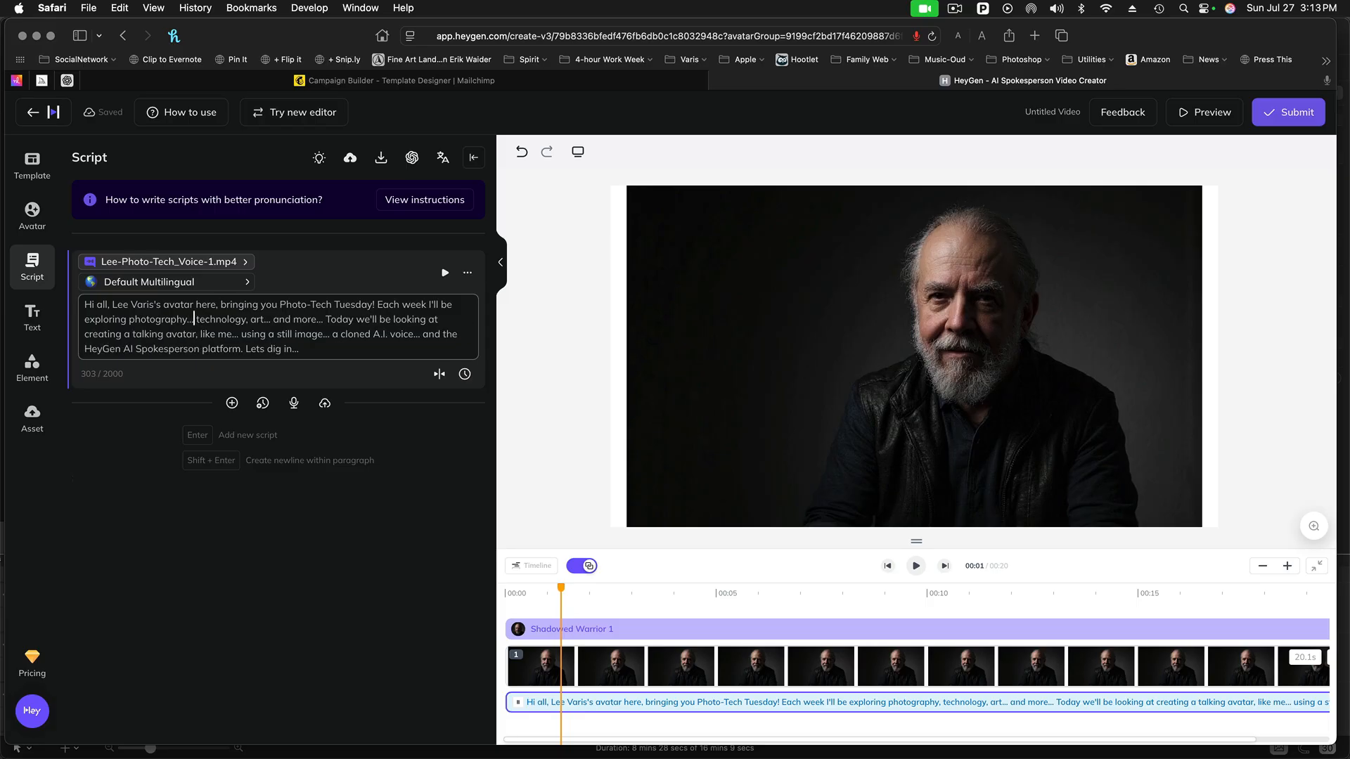
pyautogui.click(251, 320)
pyautogui.press('BackSpace')
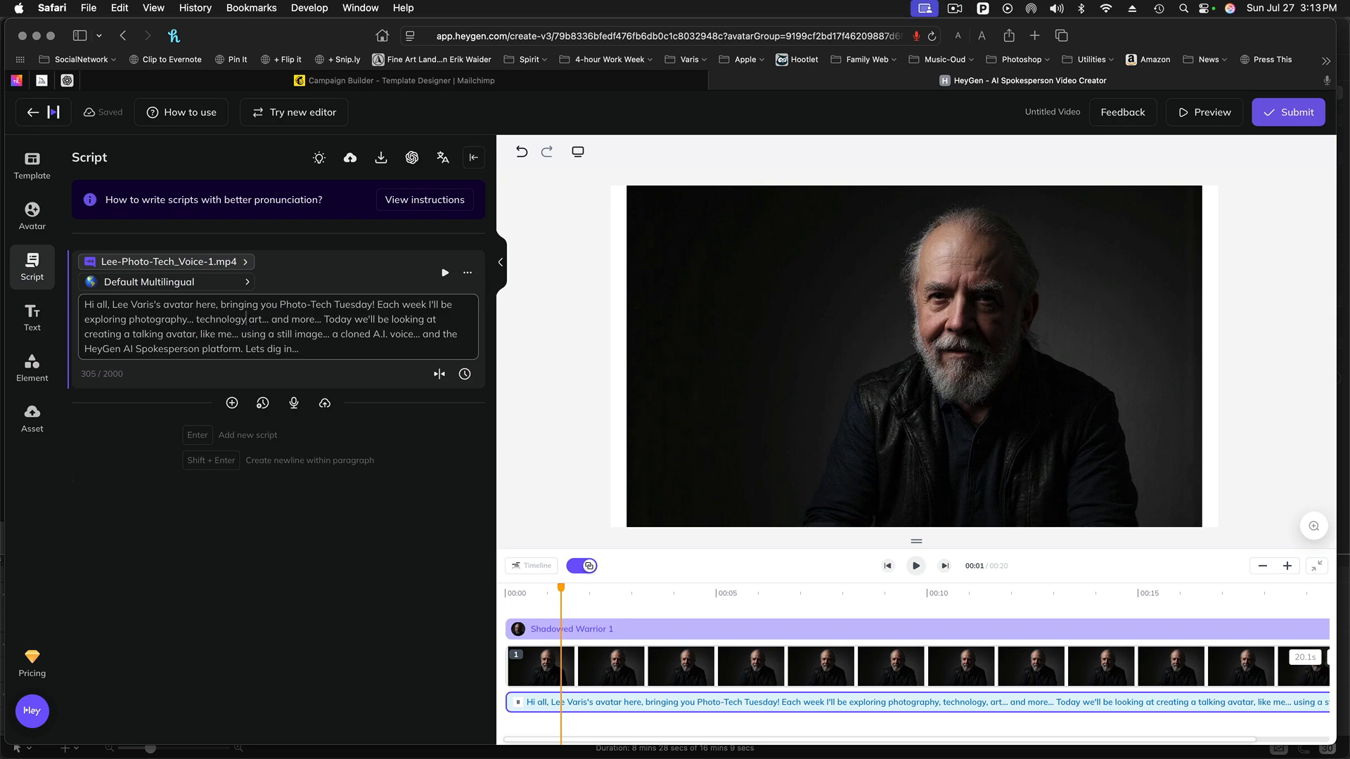
pyautogui.write('...')
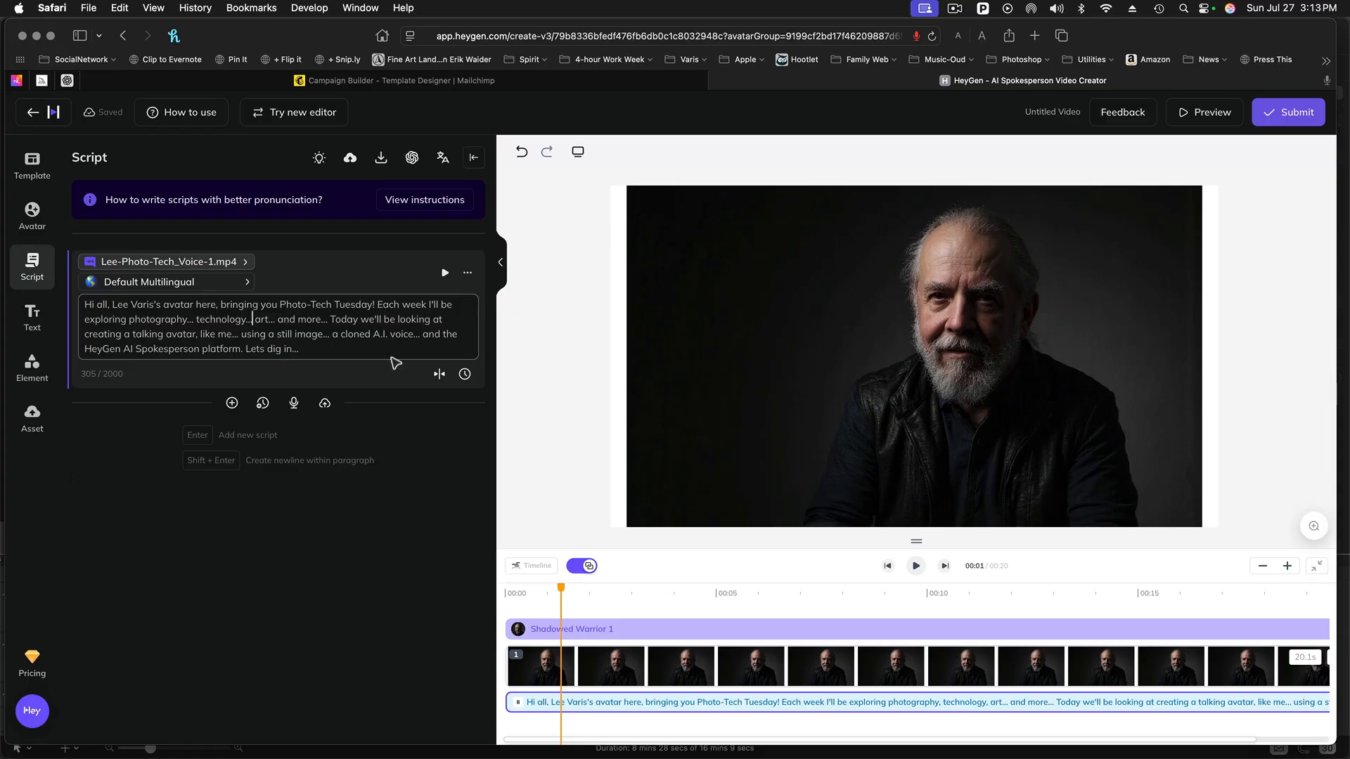
# - Regenerate the script's audio with the new ellipses and listen to the voice preview
pyautogui.click(420, 279)
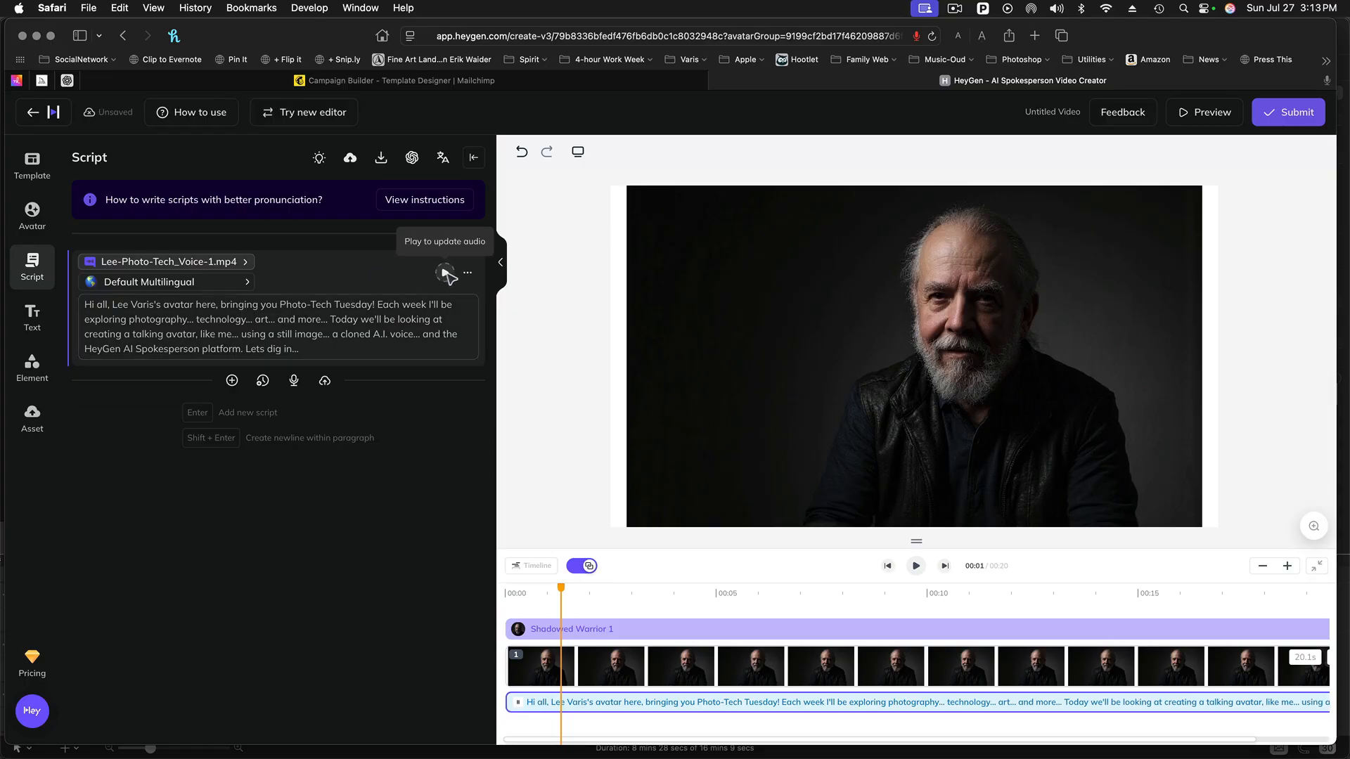
pyautogui.click(445, 273)
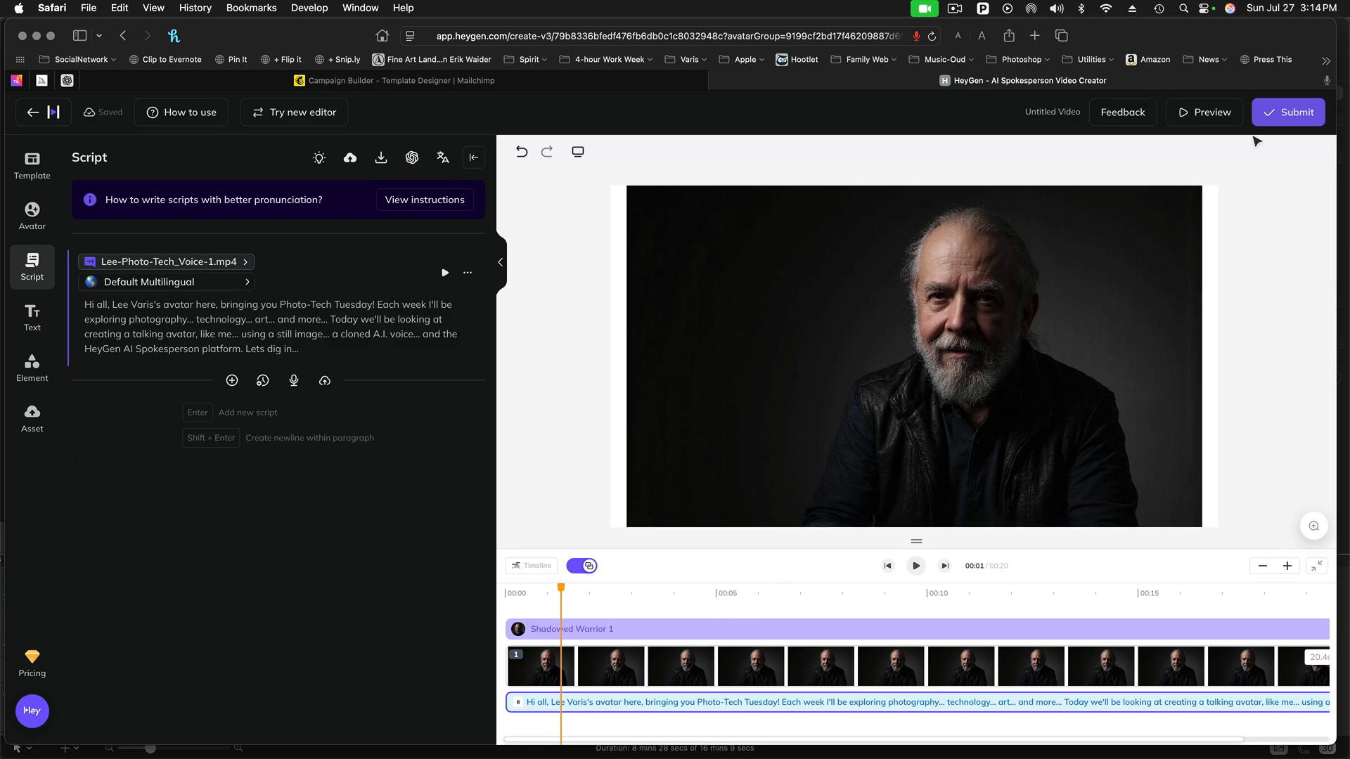
# - Submit the video for rendering with the filename "Intro Video -9"
pyautogui.click(1296, 114)
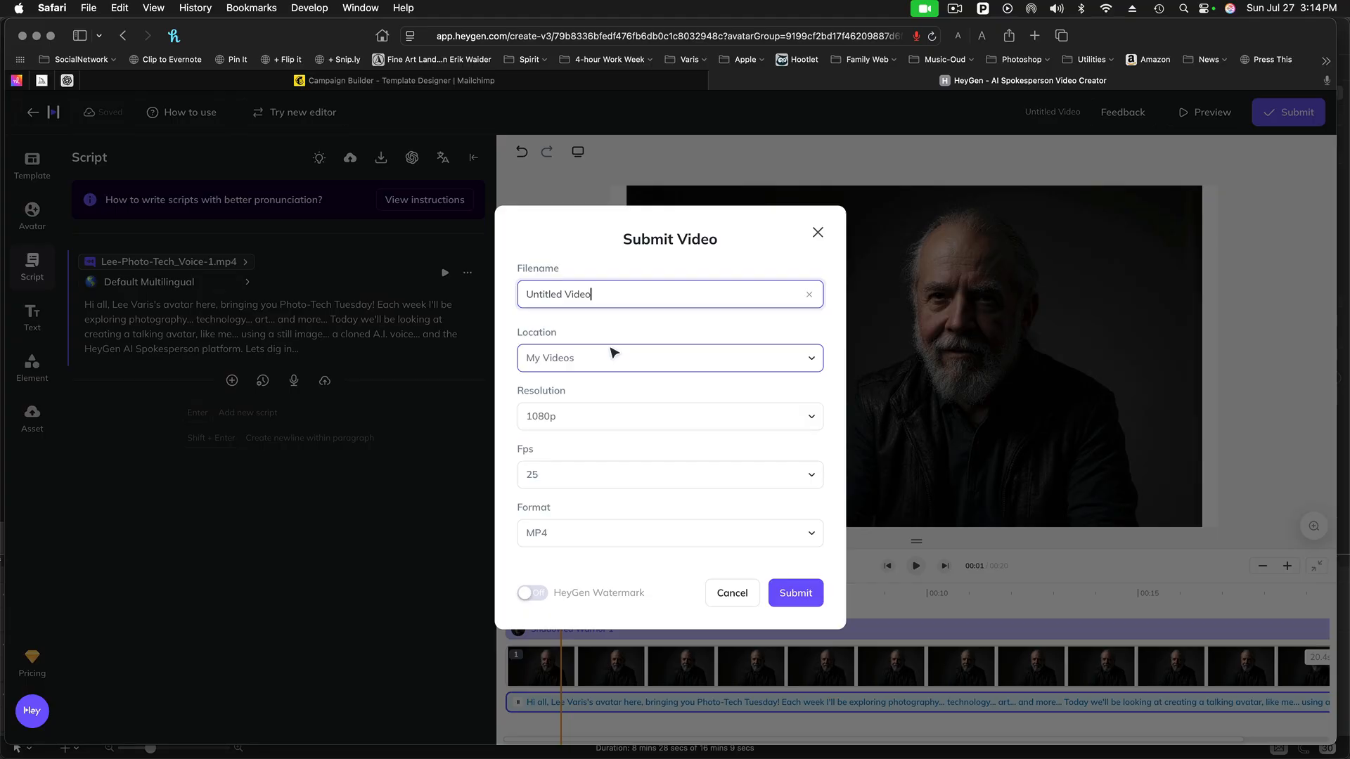
pyautogui.moveTo(563, 296); pyautogui.dragTo(491, 294)
pyautogui.write('Intro')
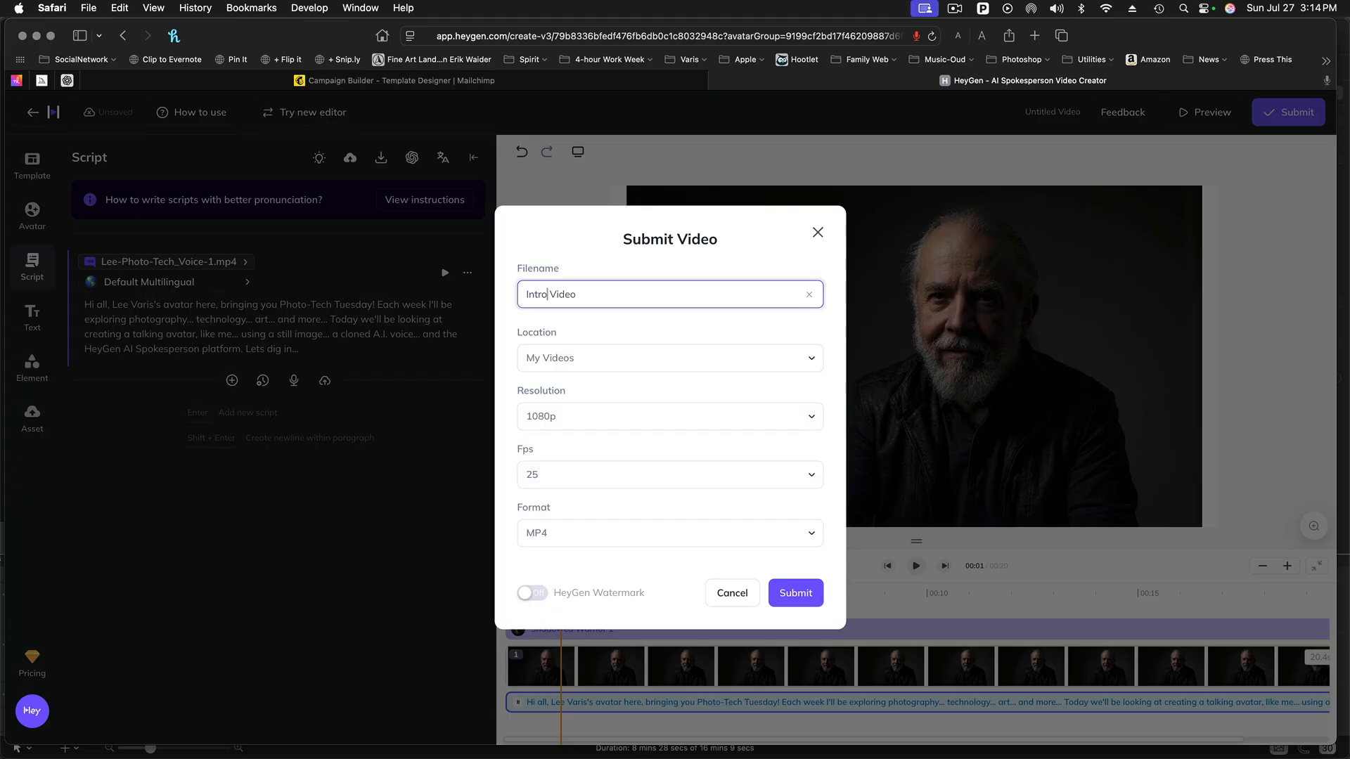
pyautogui.press('Right')
pyautogui.press('Right')
pyautogui.press('Right')
pyautogui.press('Right')
pyautogui.write('-9')
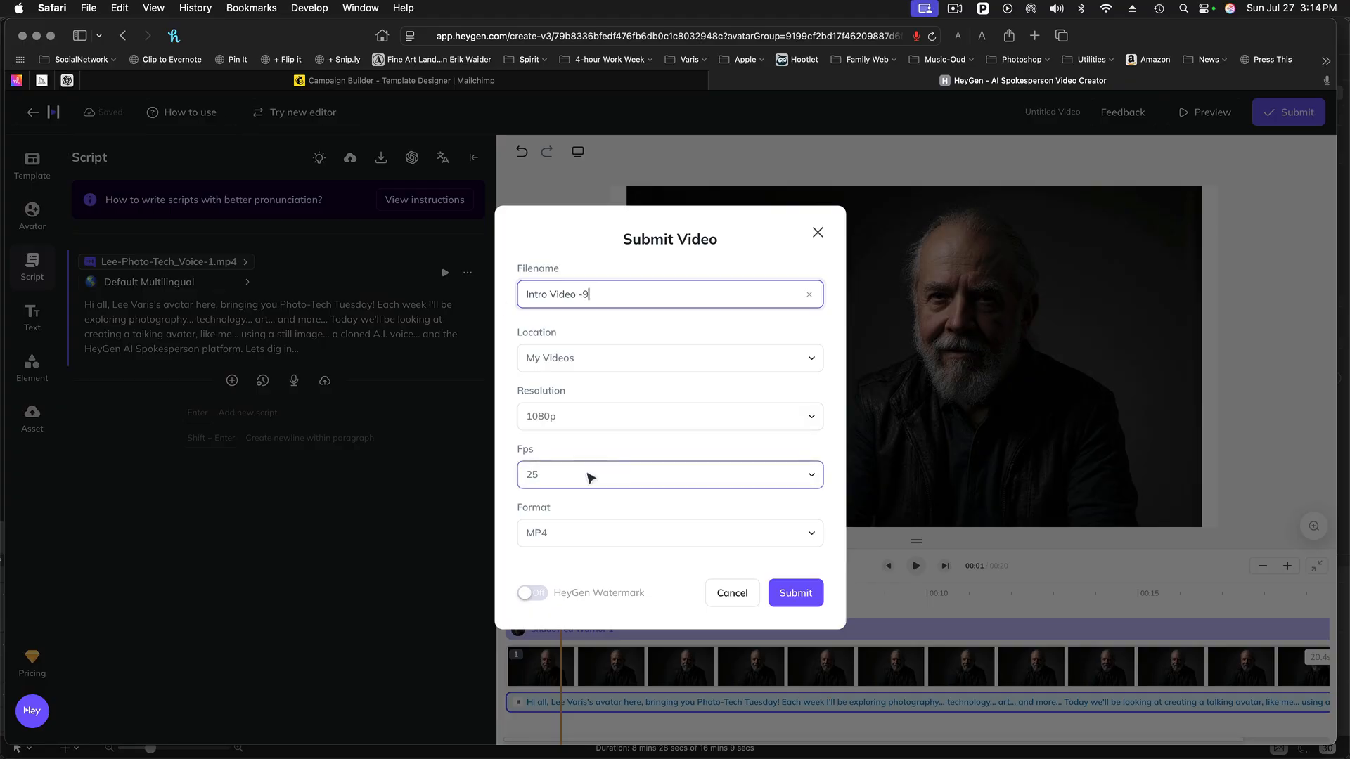
pyautogui.click(796, 596)
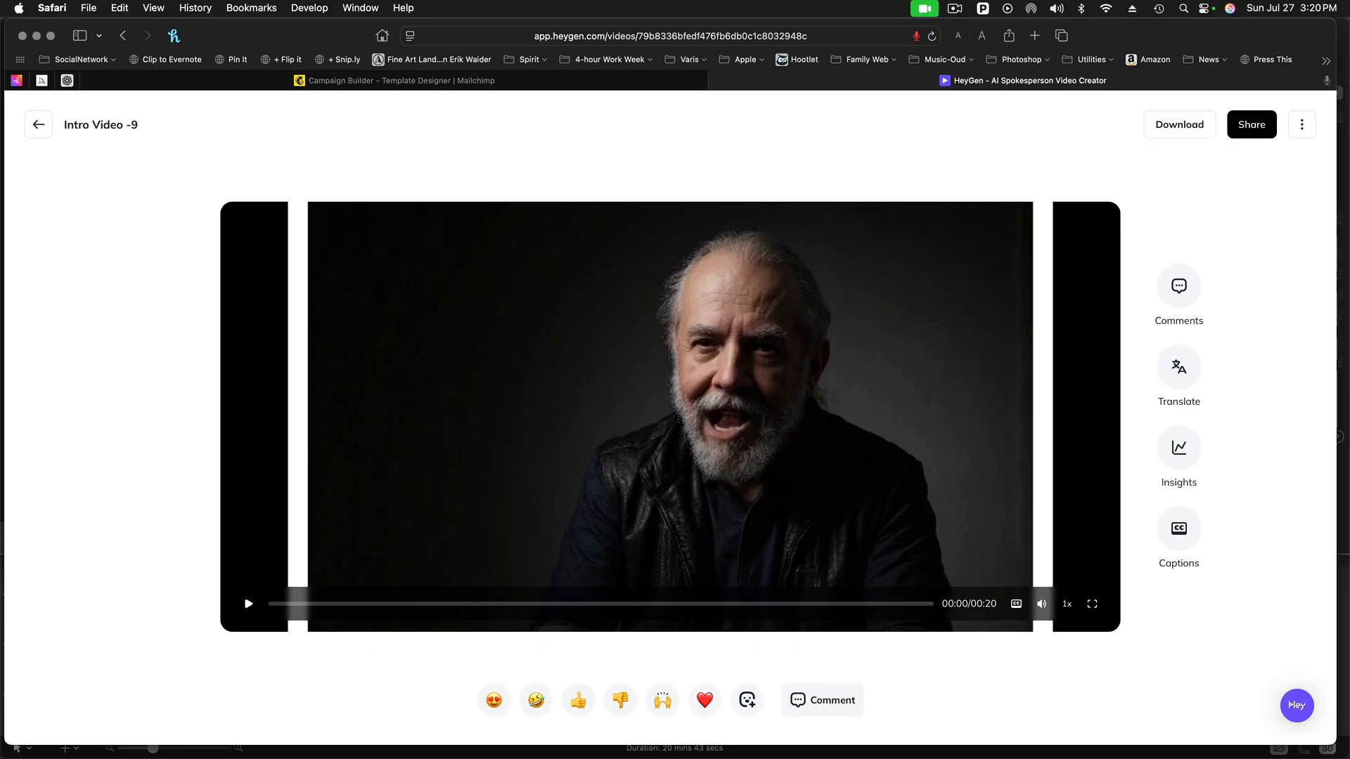
# - Play the rendered Intro Video -9, rate it as liked, and dismiss the feedback message
pyautogui.click(250, 605)
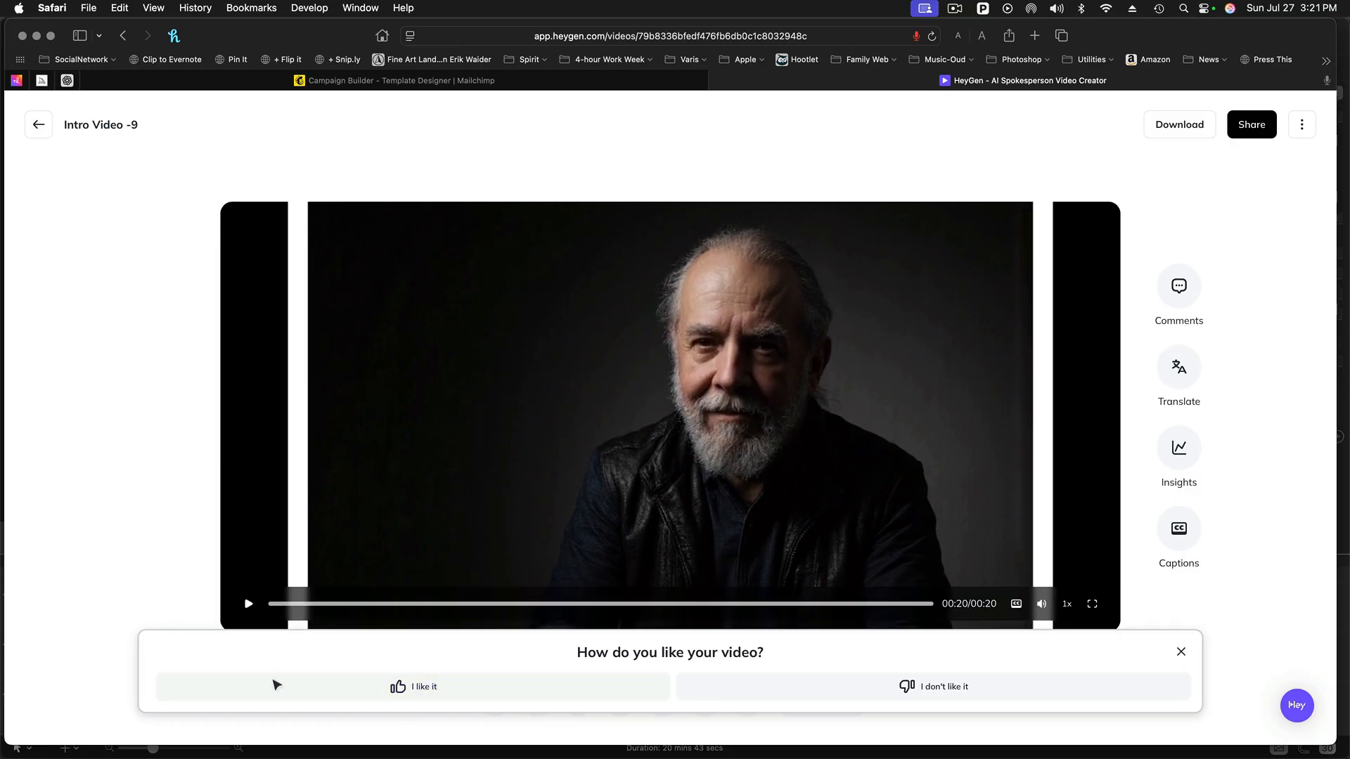
pyautogui.click(403, 690)
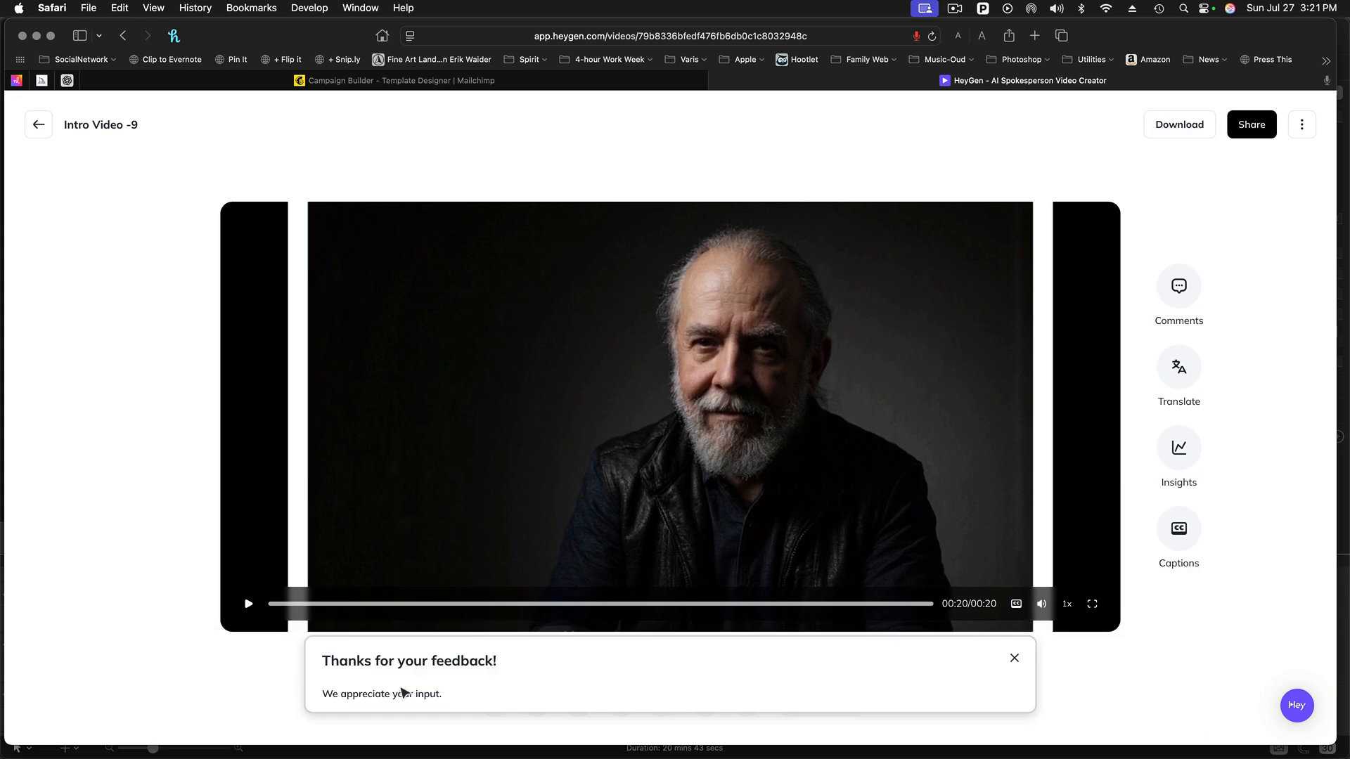
pyautogui.click(1014, 659)
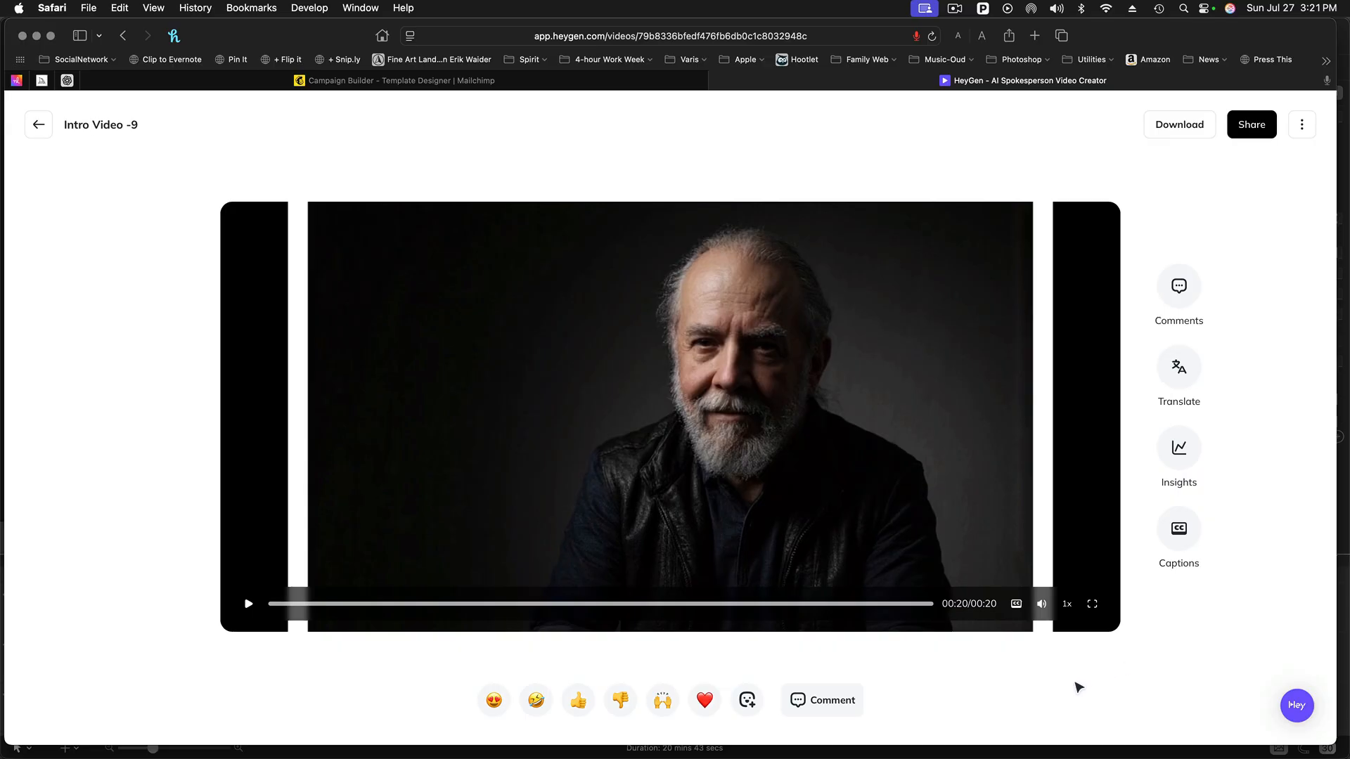
# - Leave the finished video for the Projects list and go to the Home page
pyautogui.click(40, 128)
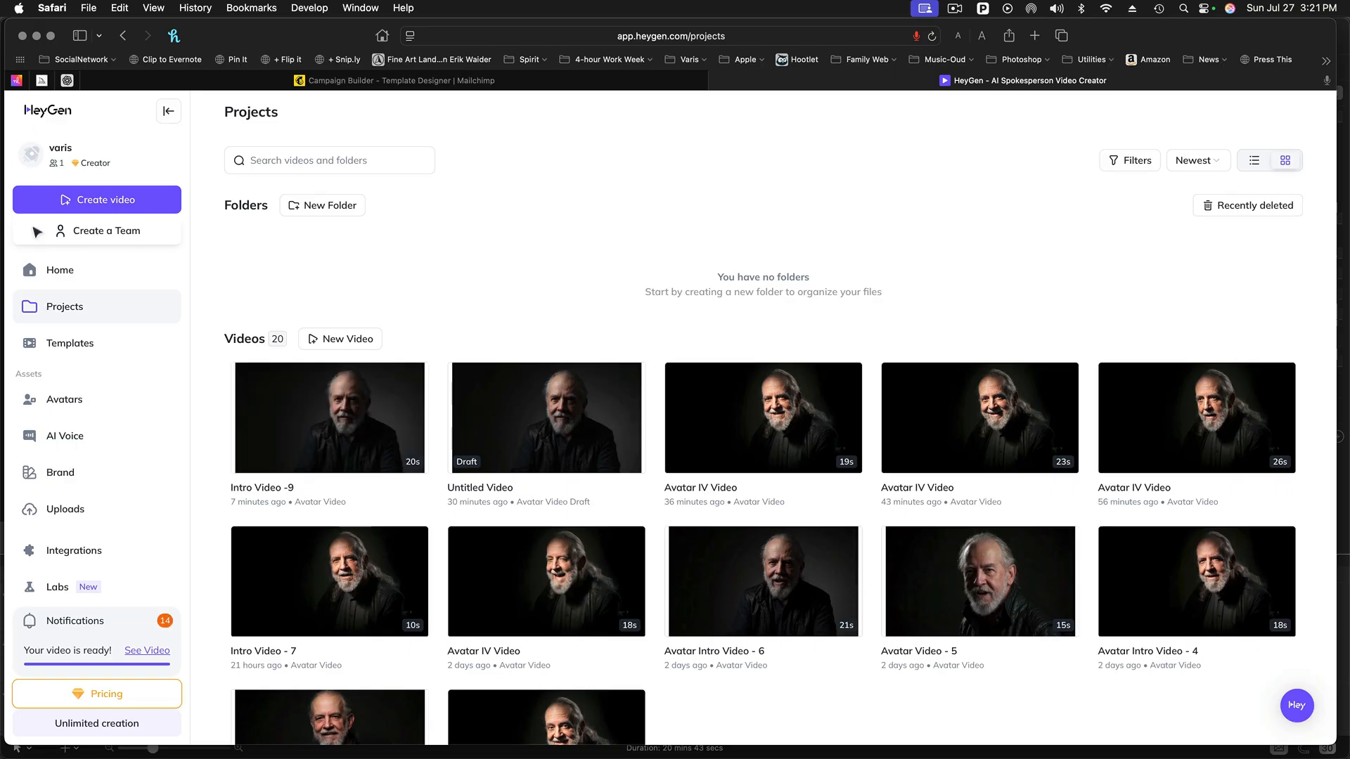
pyautogui.click(48, 269)
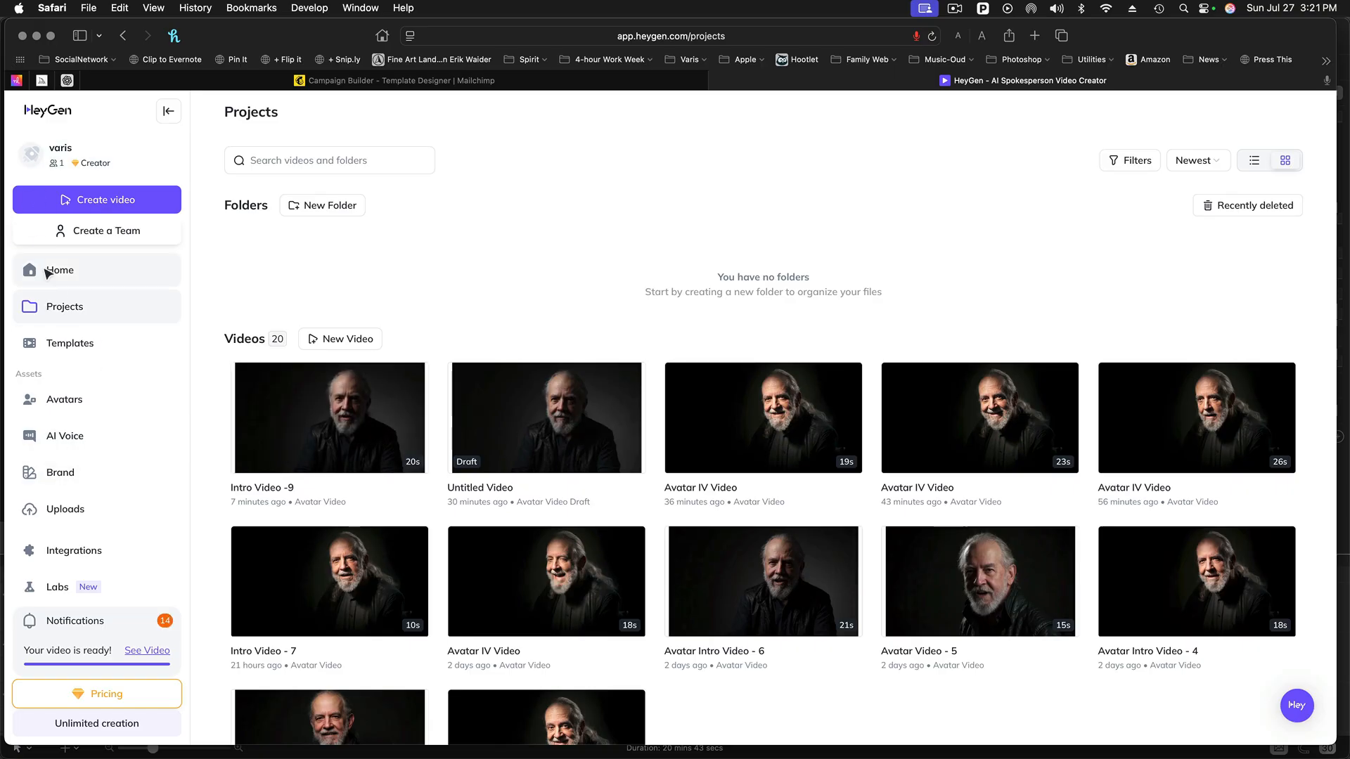